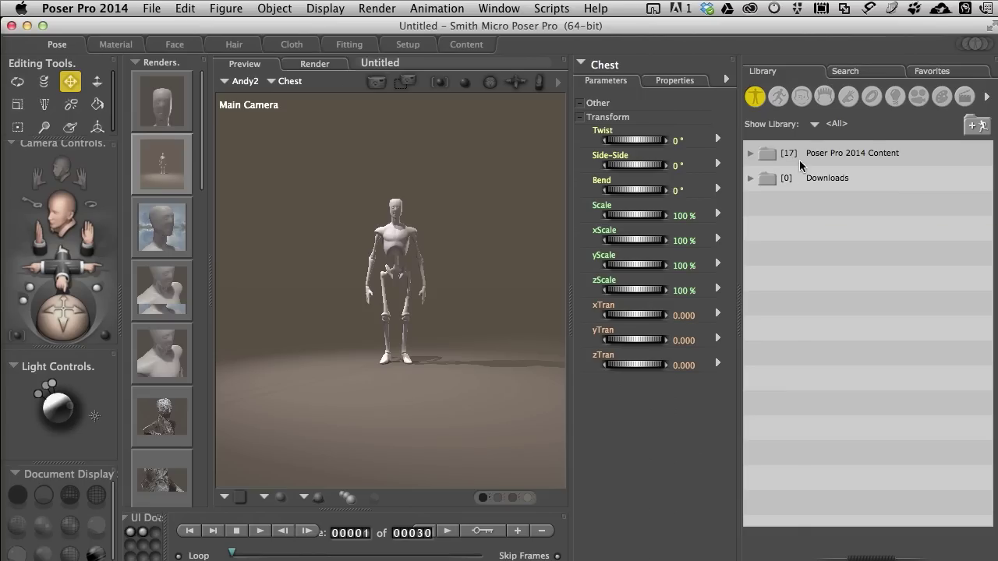
- Browse Poser Pro 2014 Content, then switch the library to Poses and peek into Vehicles
left_click(749, 154)
left_click(750, 154)
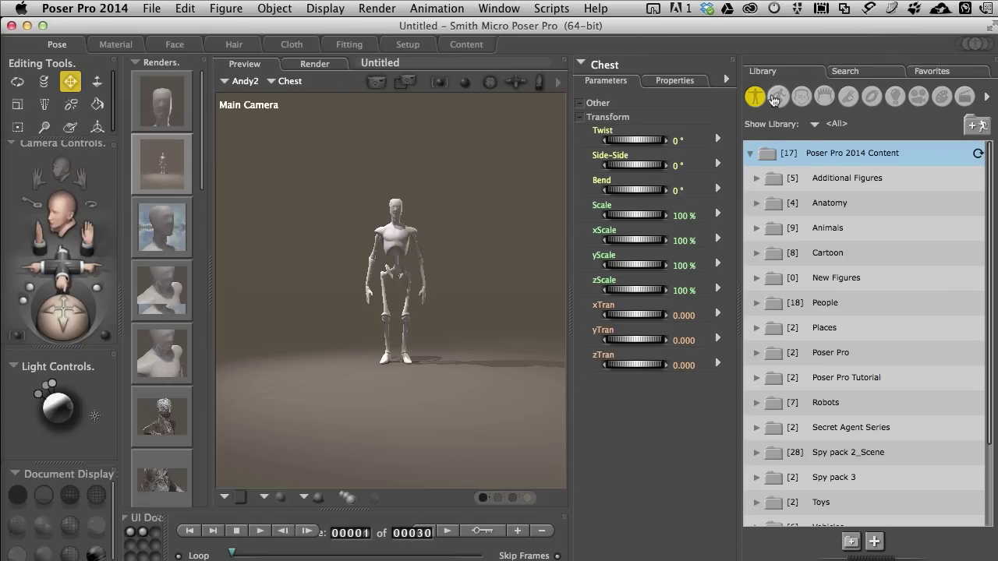
left_click(778, 96)
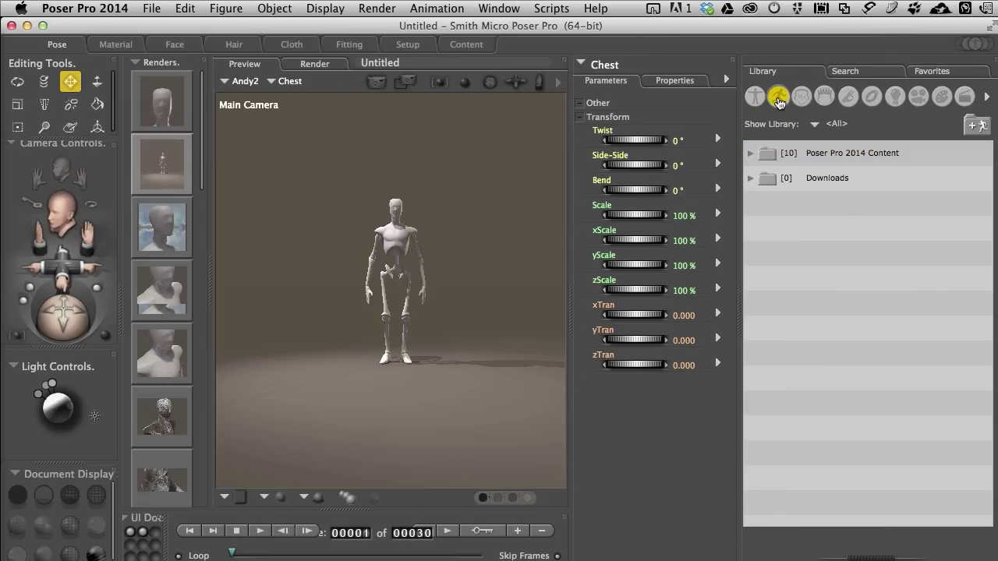
left_click(749, 154)
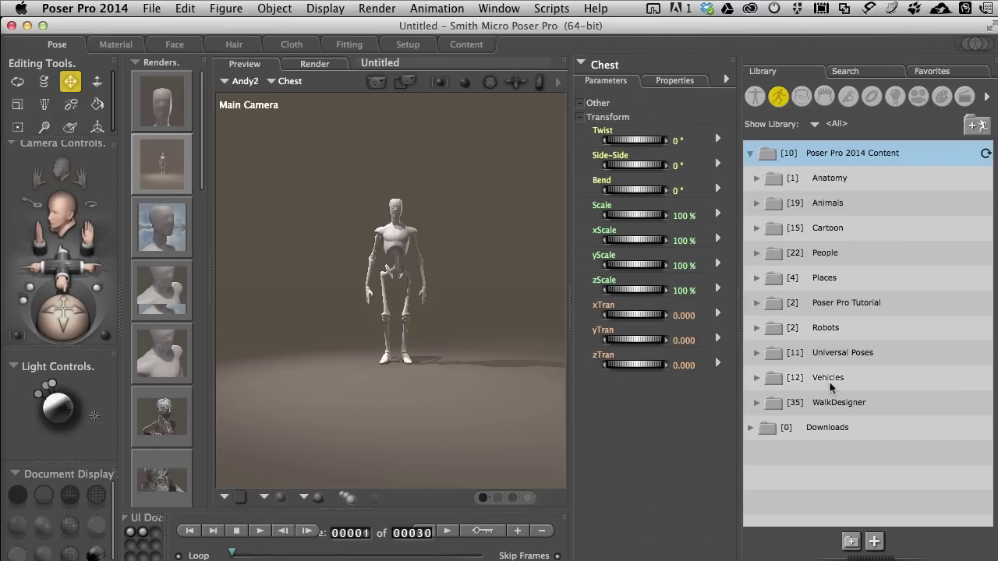
left_click(757, 379)
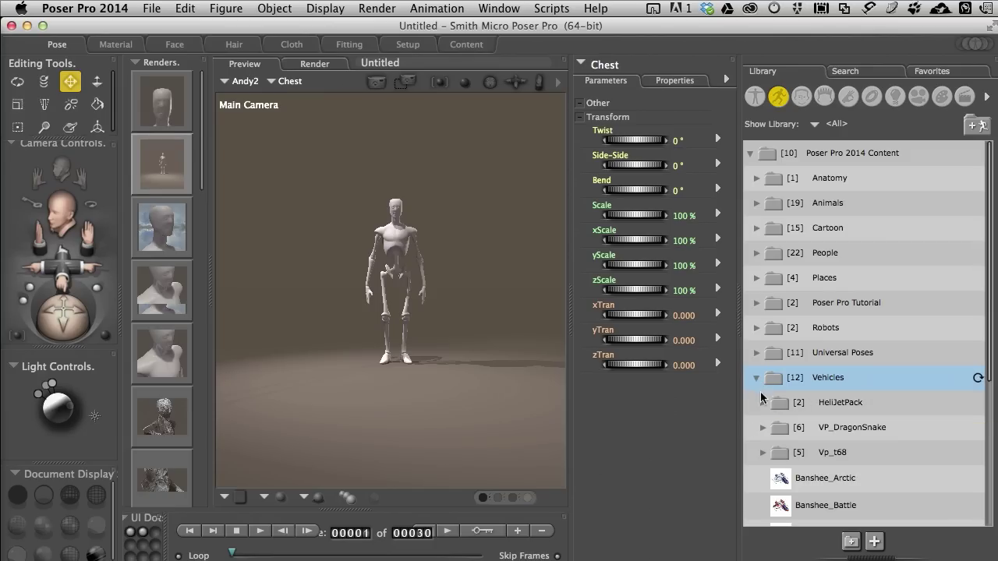
left_click(757, 378)
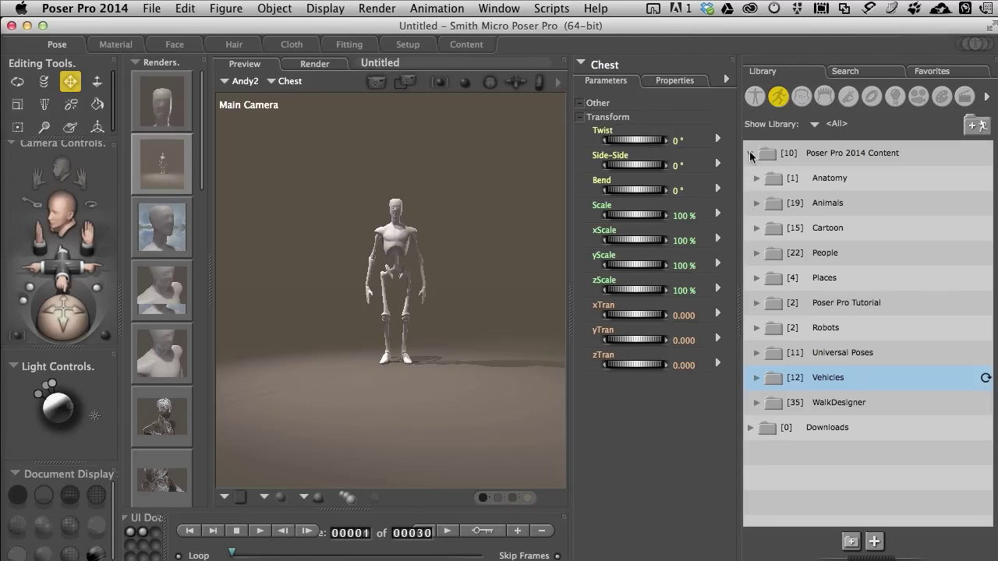
left_click(749, 153)
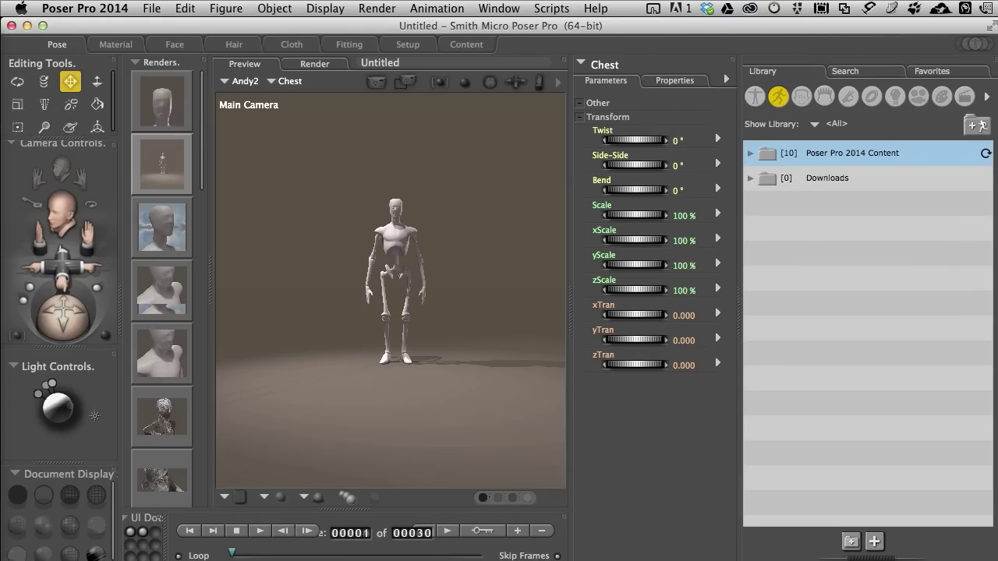
- Switch to Finder and open Applications > Poser Pro 2014 > Runtime in column view
key("super+Tab")
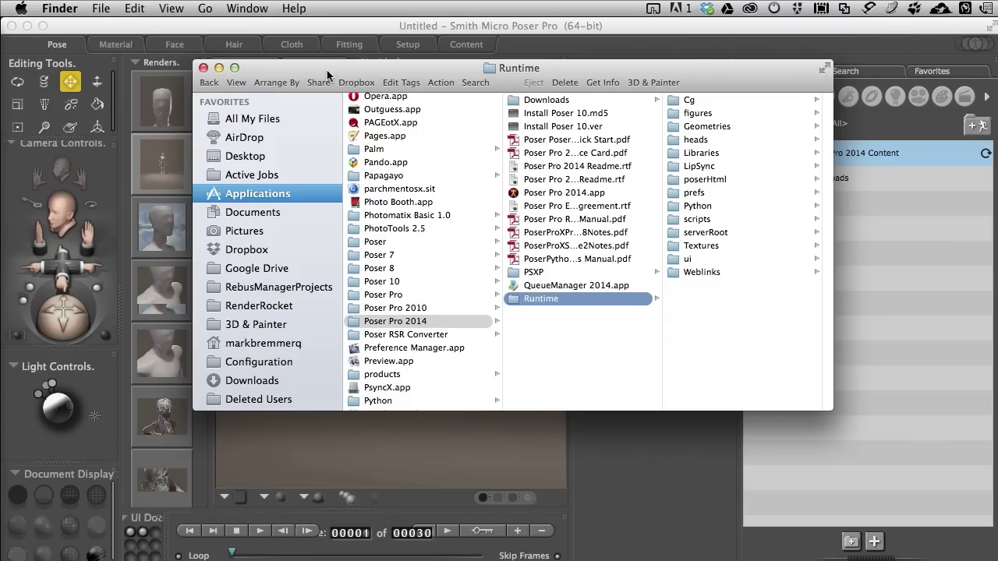
- Drag the Finder Runtime window left and hide it so Poser's library shows
left_click_drag(327, 70, 327, 70)
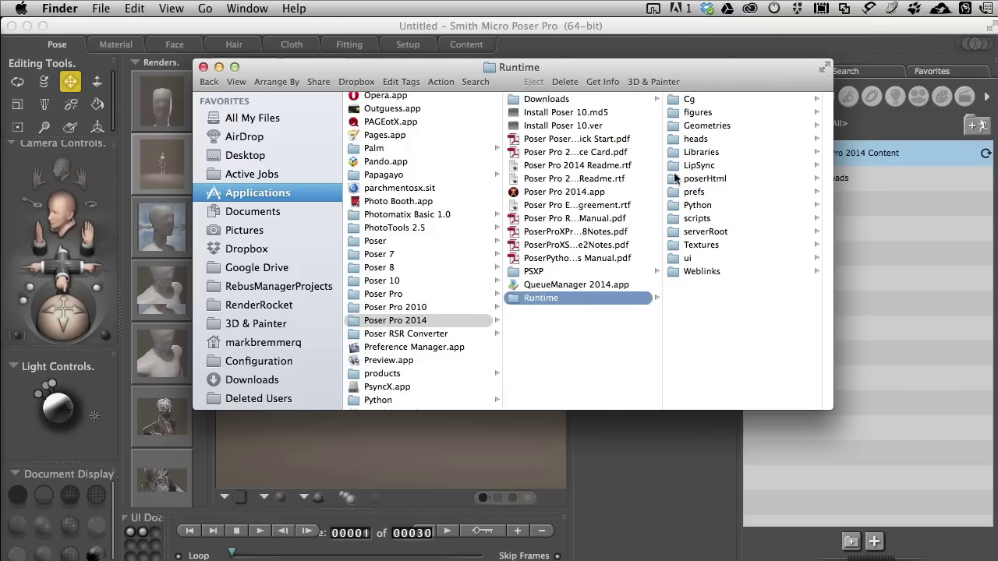
left_click_drag(717, 67, 640, 67)
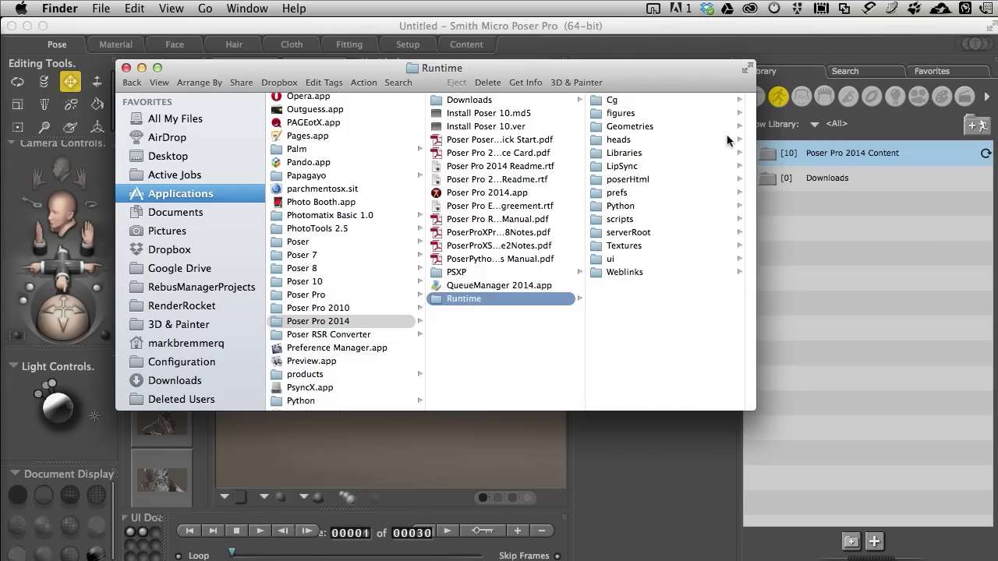
key("ctrl+Left")
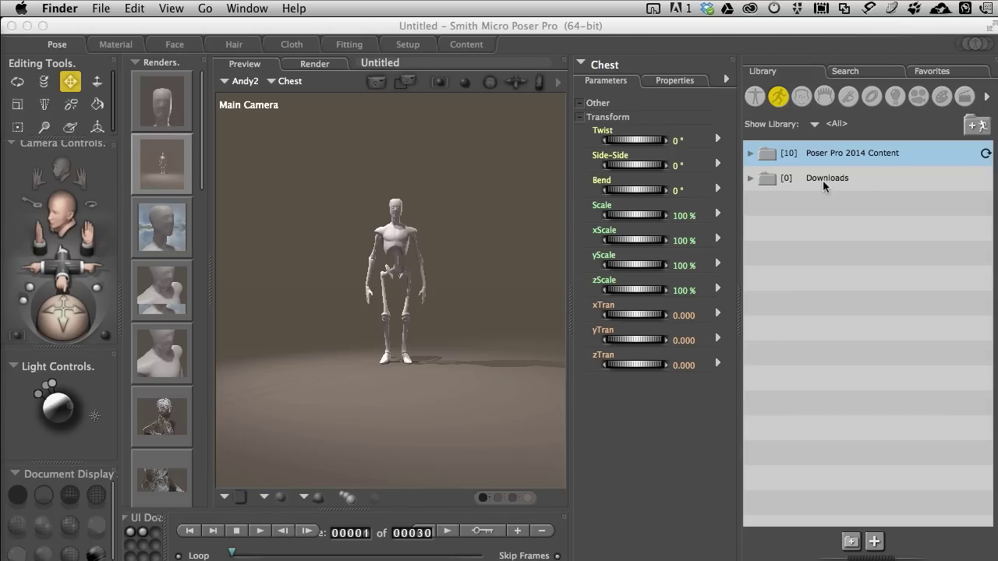
- Bring Poser forward and confirm the Downloads library folder is empty
left_click(749, 179)
left_click(750, 179)
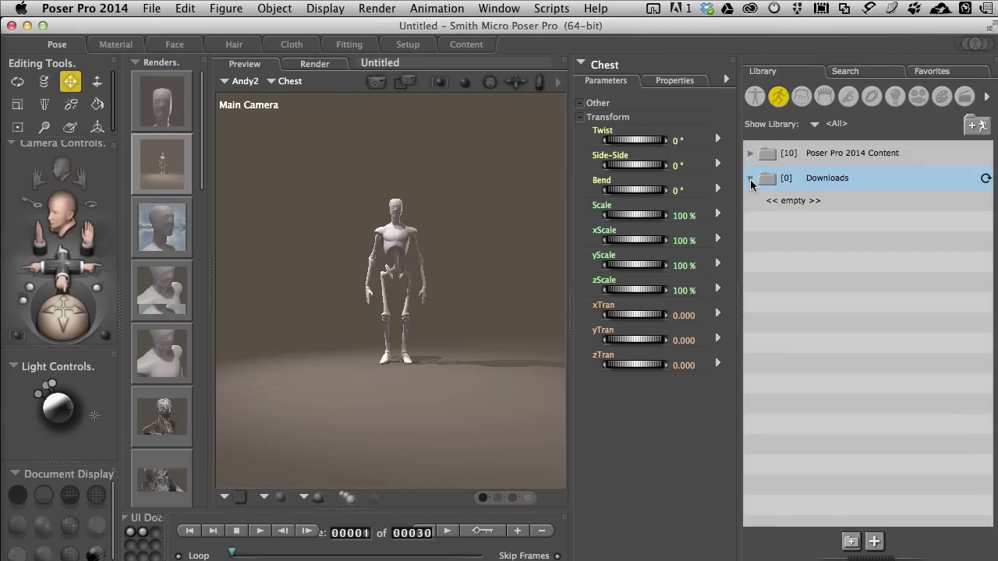
left_click(750, 180)
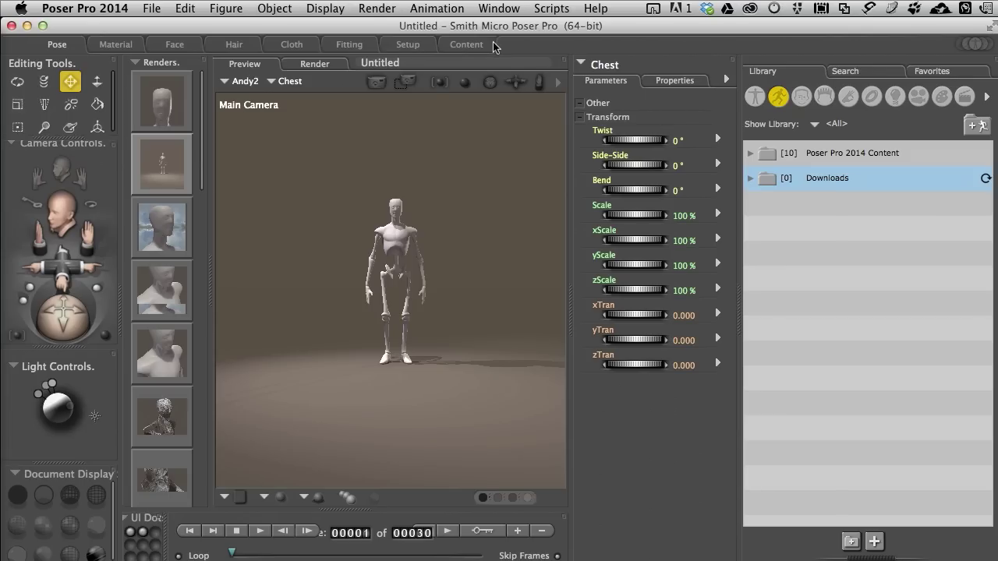
- Visit the Content Paradise room briefly, then return to the Pose room
left_click(473, 46)
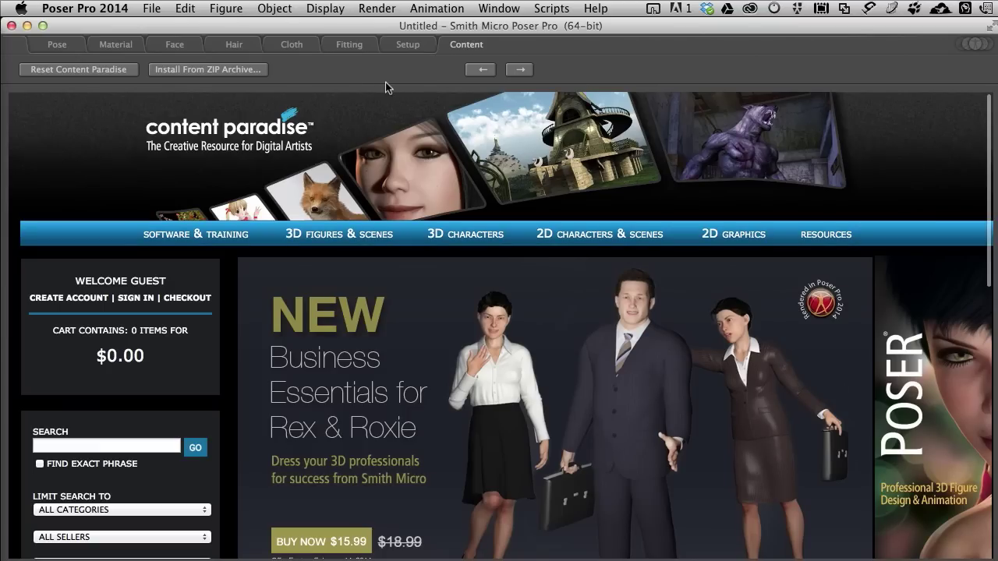
mouse_move(380, 246)
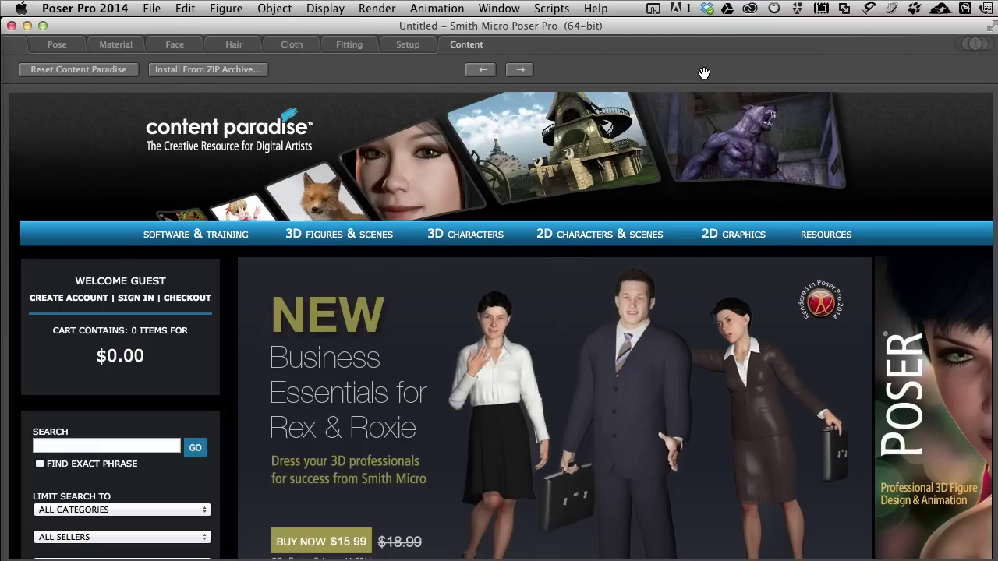
left_click(68, 44)
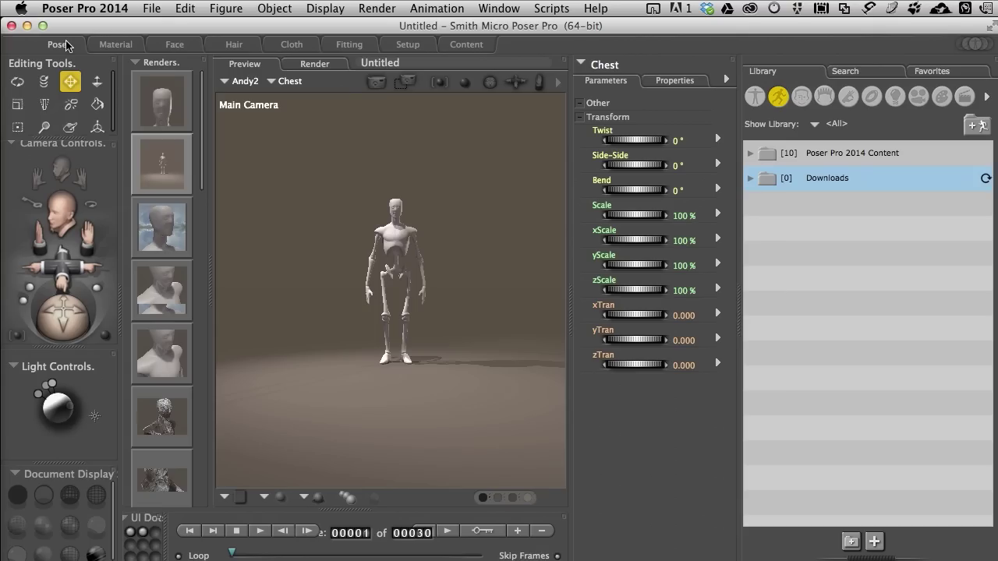
left_click(857, 71)
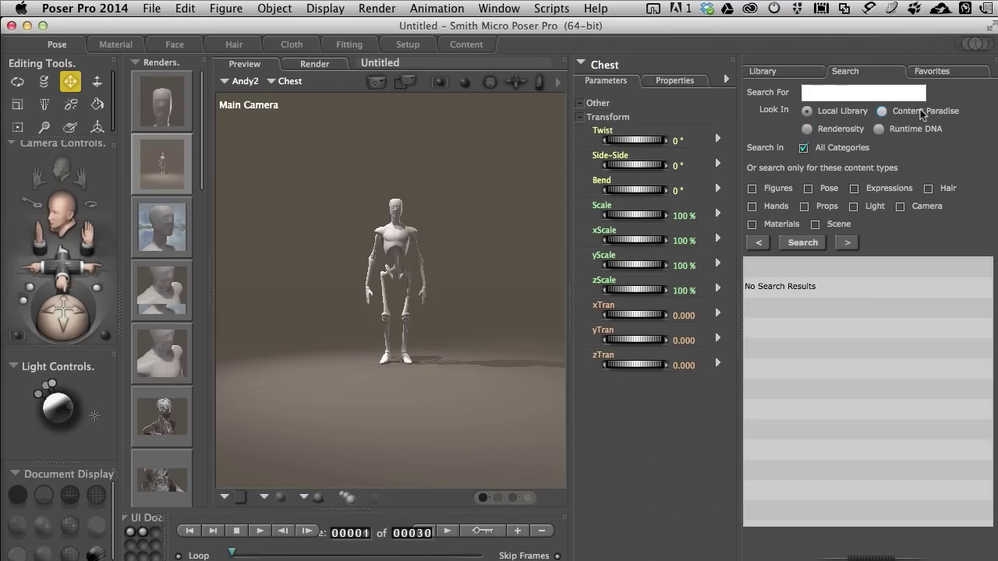
left_click(808, 130)
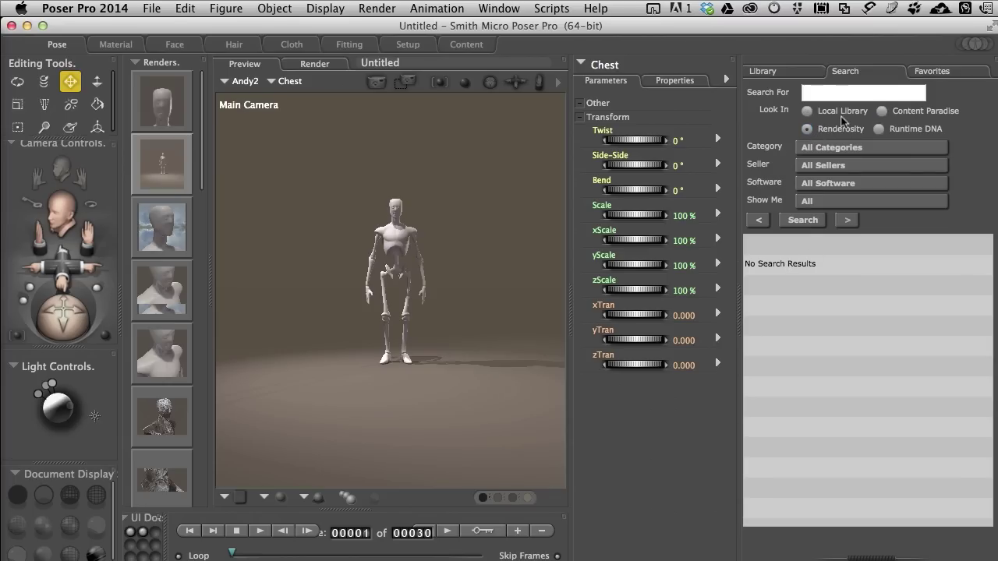
left_click(824, 90)
type("city")
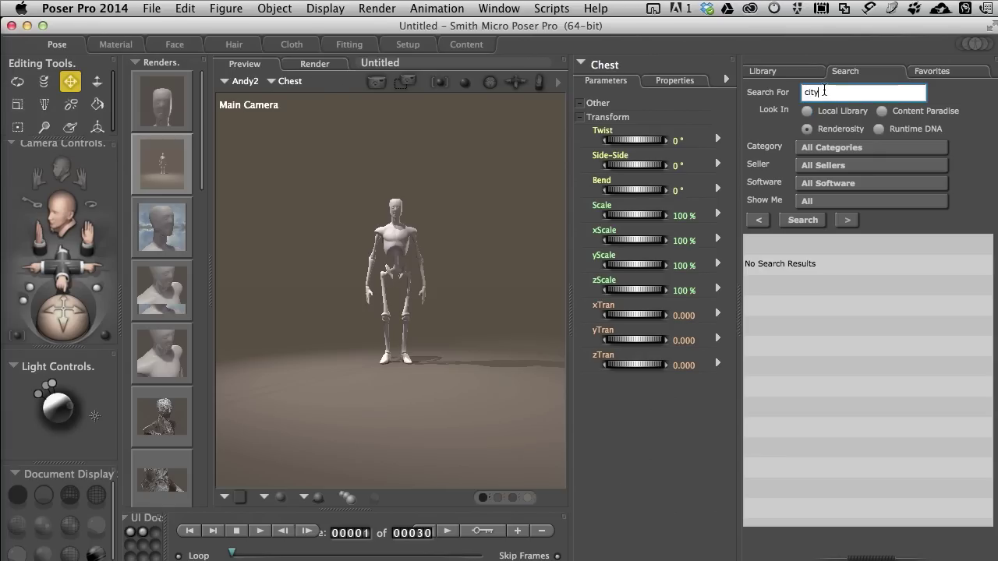
key("Return")
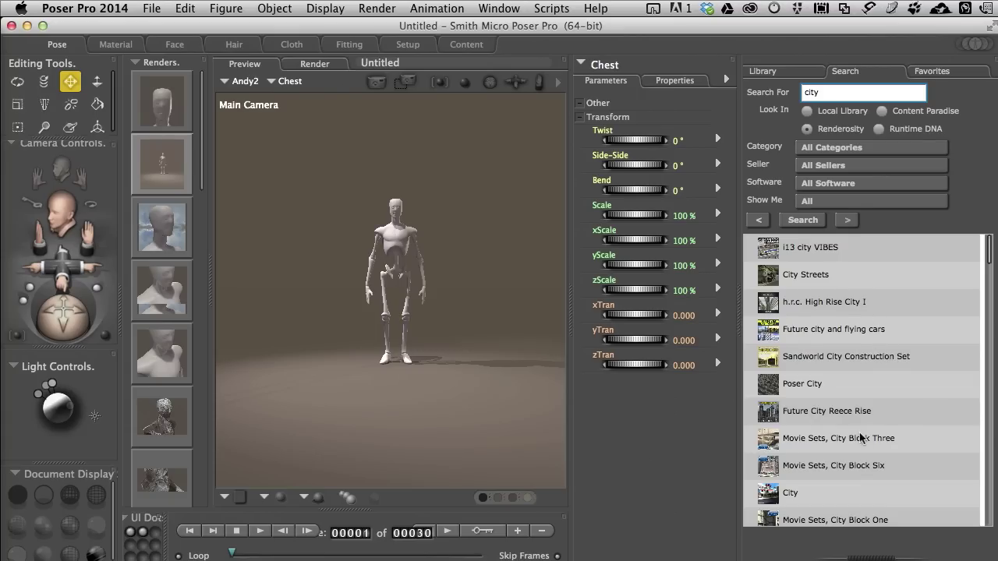
scroll(860, 433, "down", 15)
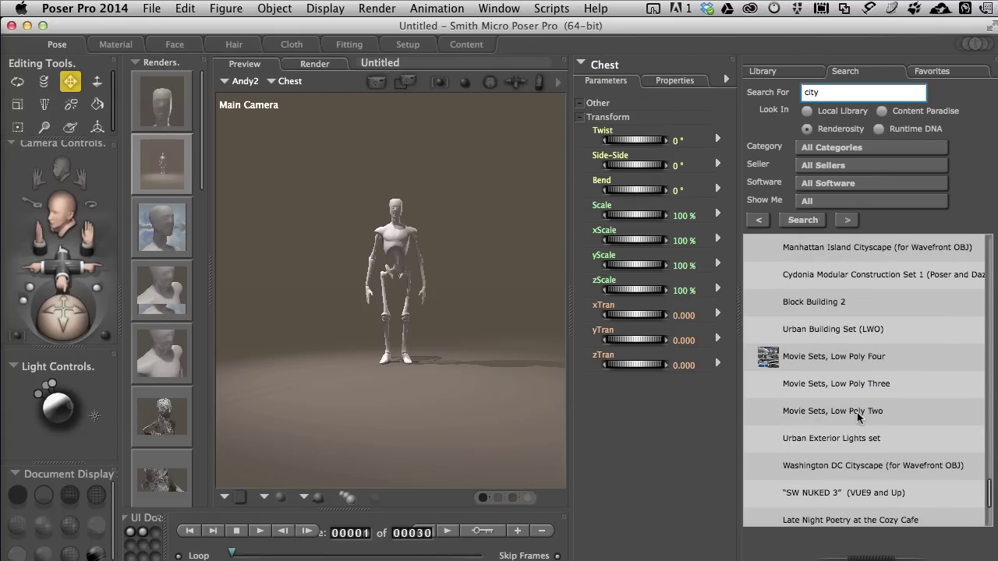
scroll(850, 343, "up", 5)
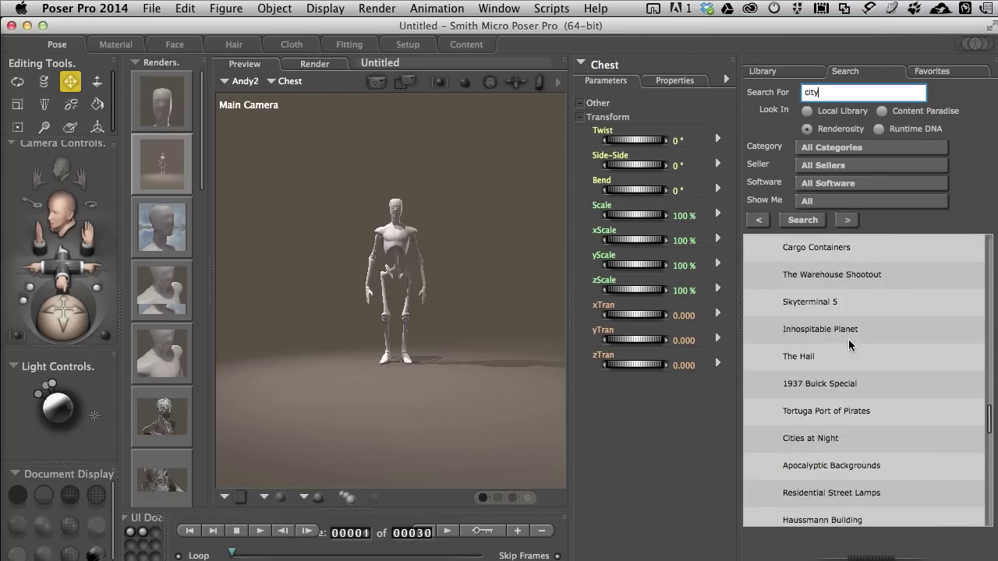
scroll(849, 339, "up", 10)
left_click(809, 110)
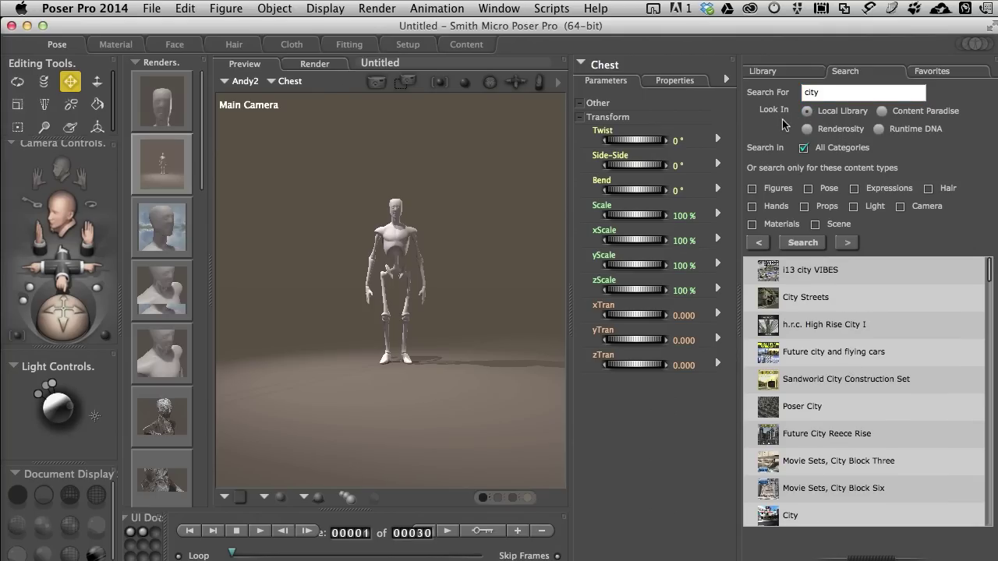
left_click(828, 89)
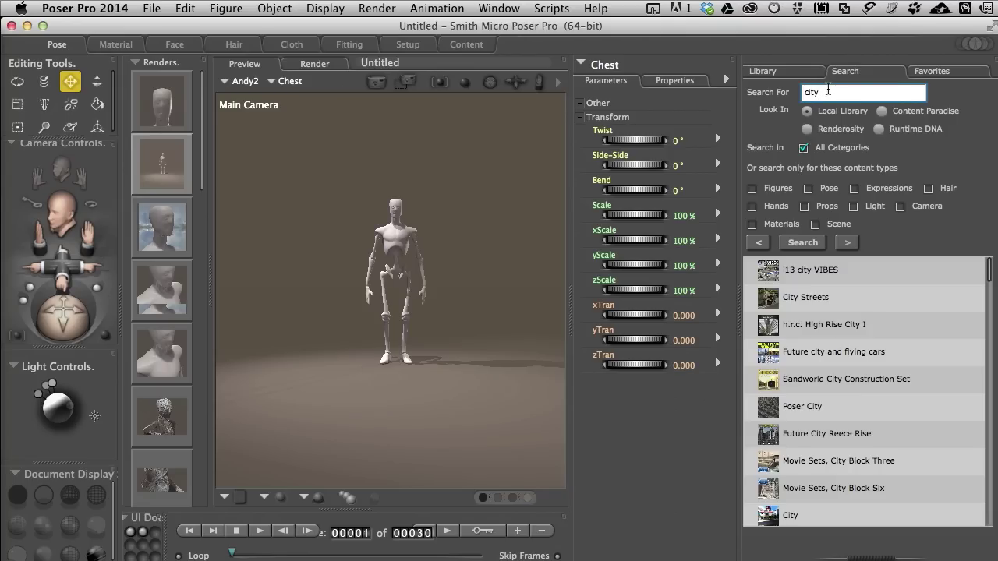
key("Return")
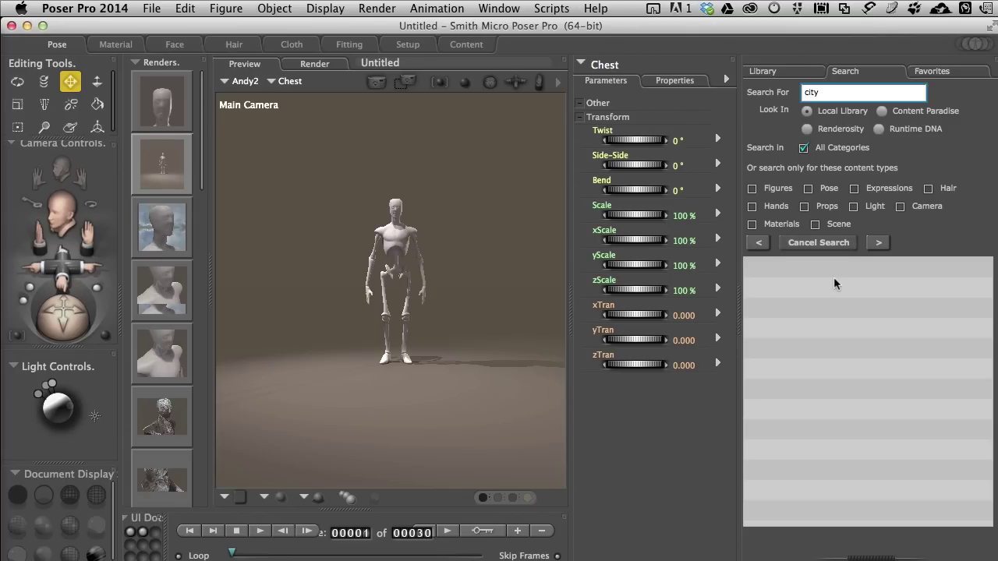
left_click(765, 72)
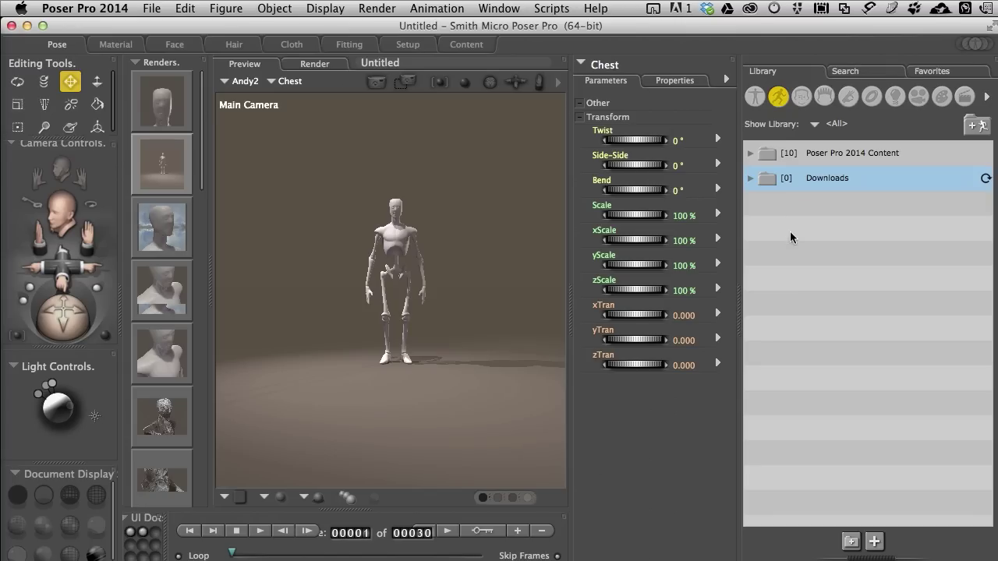
- Add the Master > Runtime folder as a new library runtime named Master
left_click(979, 129)
left_click_drag(879, 173, 567, 63)
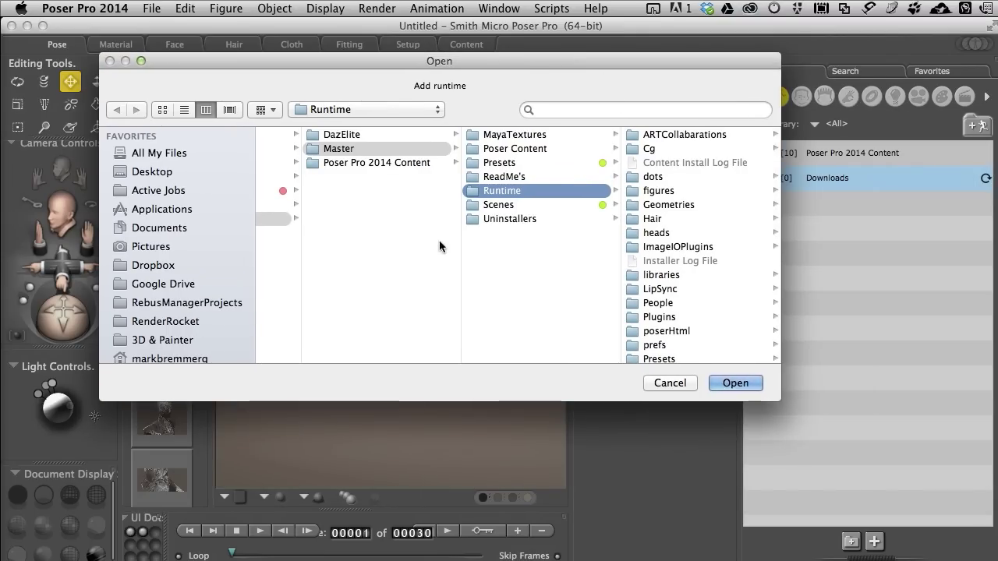
scroll(366, 242, "left", 5)
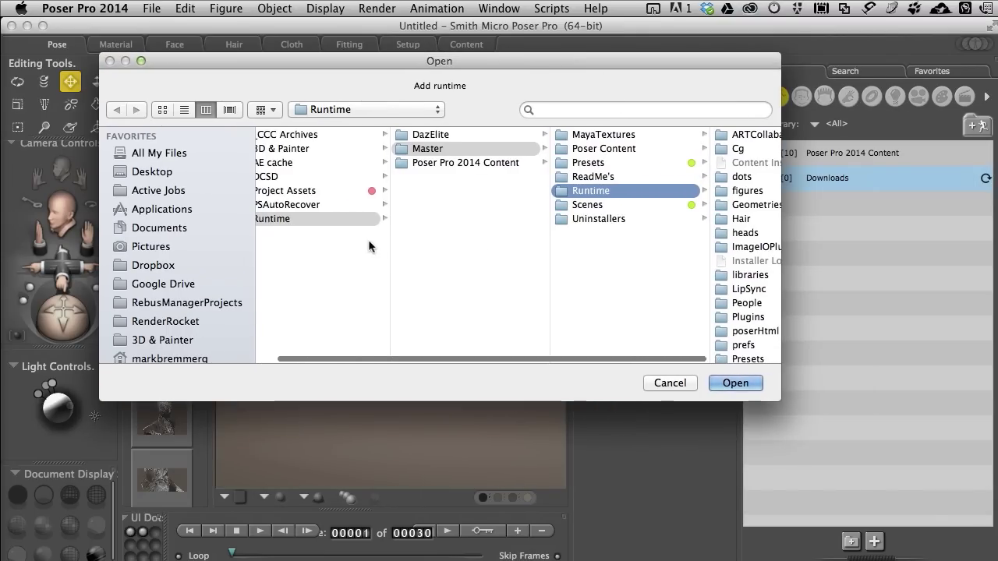
scroll(368, 240, "right", 3)
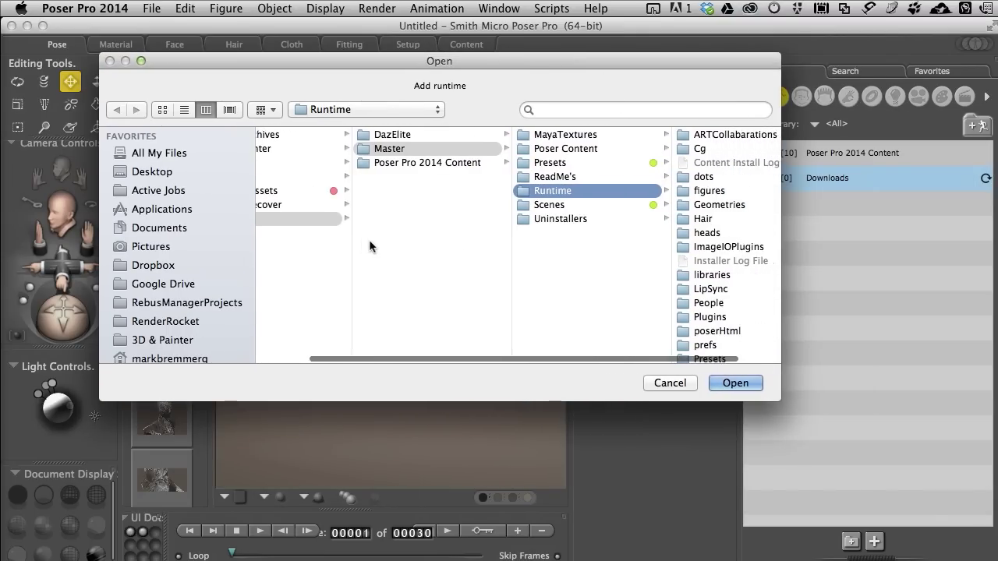
scroll(373, 154, "right", 3)
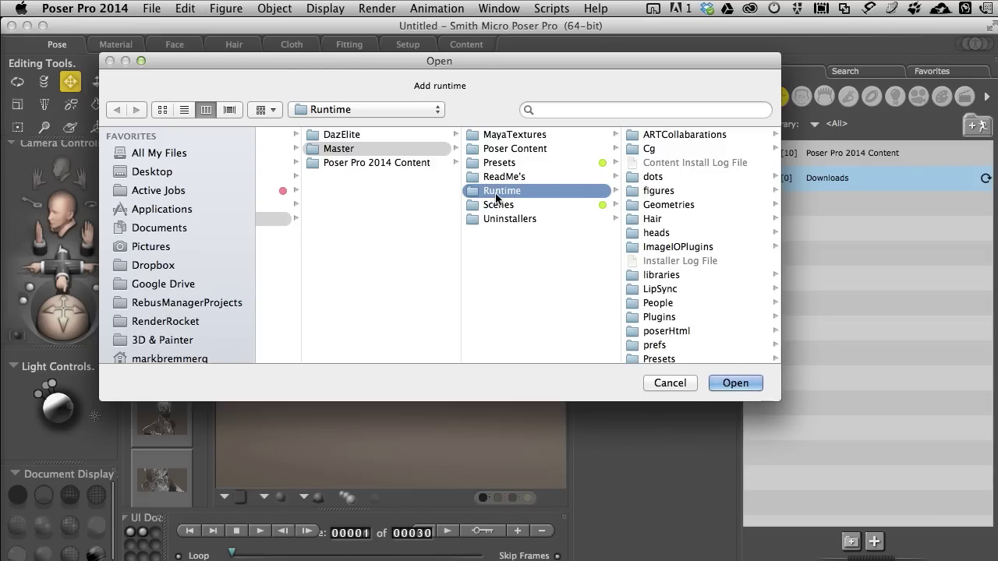
left_click(733, 383)
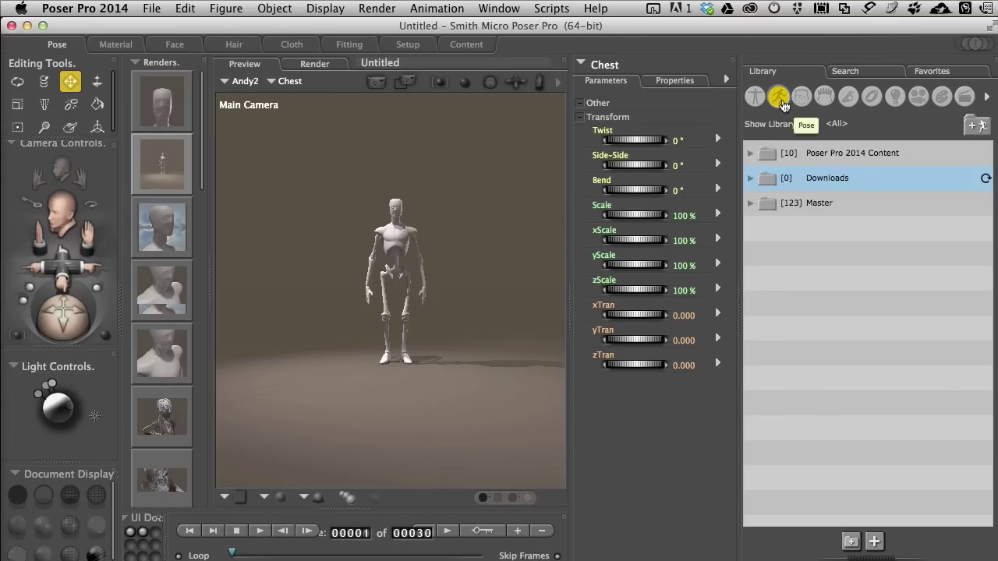
- Show the Figures library and expand Master to check its 88 figure folders
left_click(756, 98)
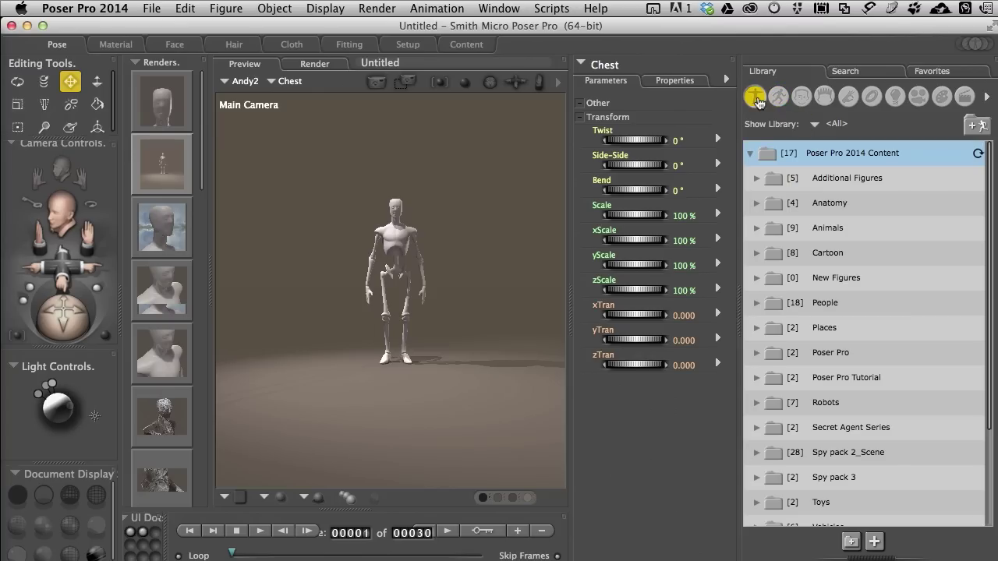
left_click(751, 153)
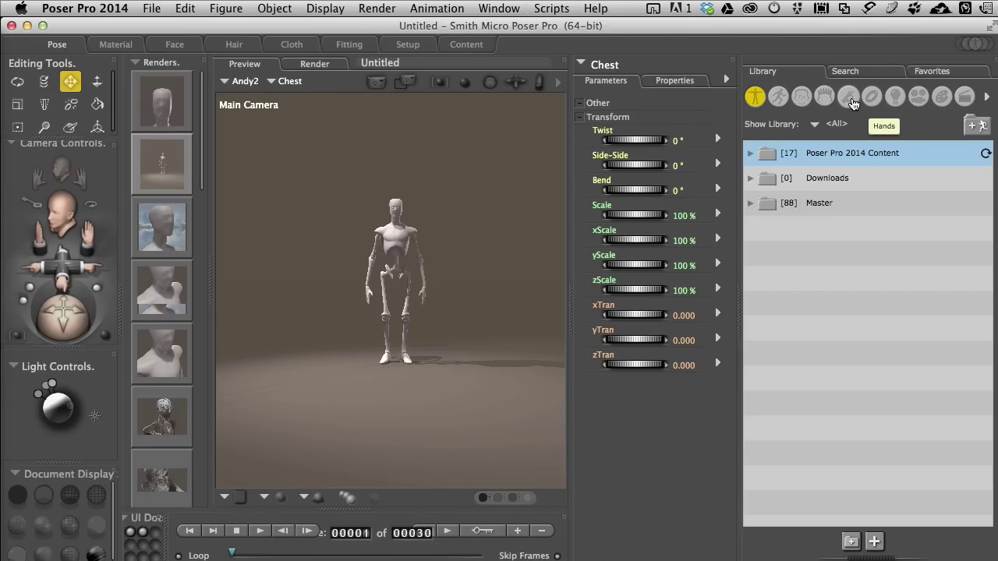
left_click(751, 204)
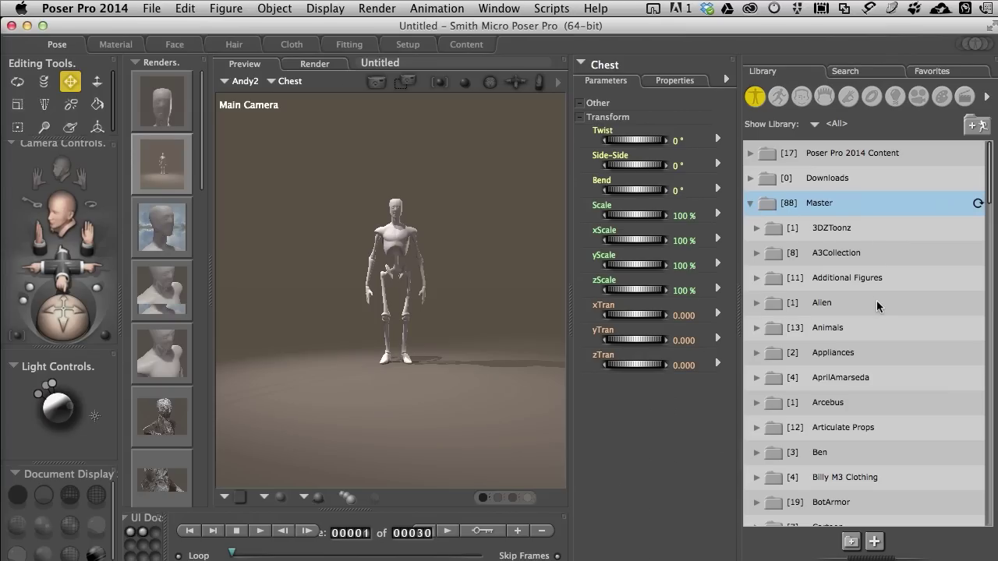
left_click(752, 208)
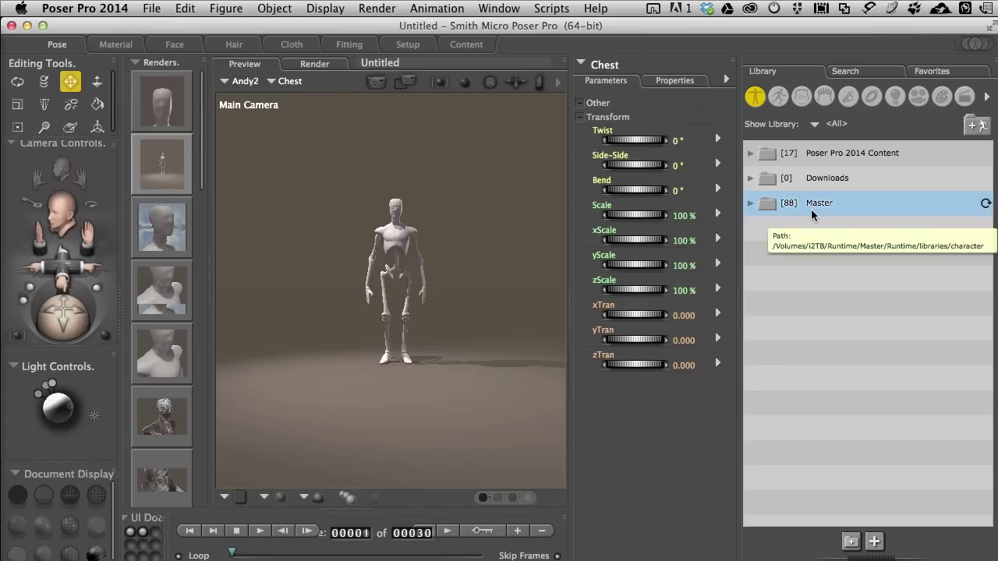
mouse_move(809, 208)
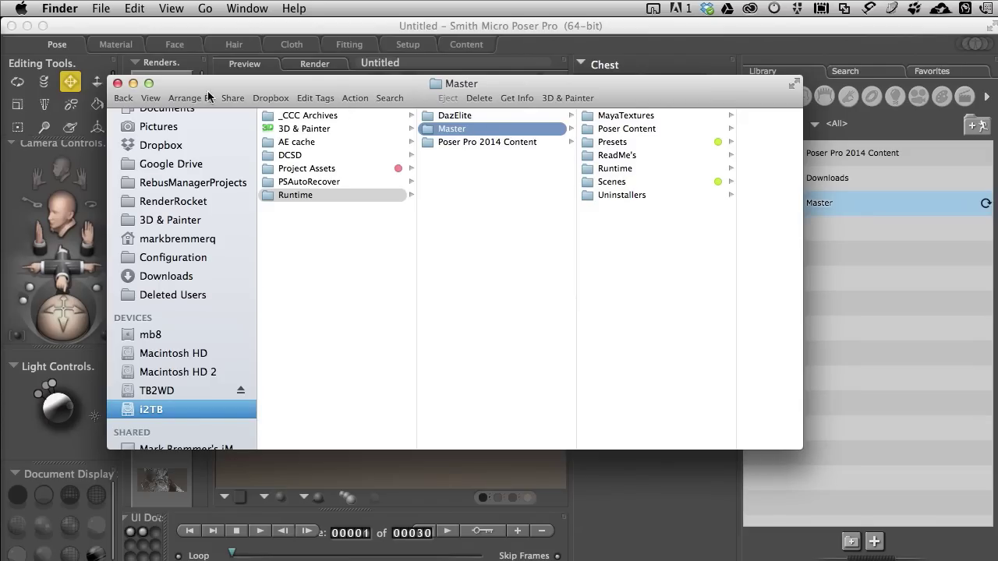
- Close the Master Finder window and minimize the Armor folder window
key("super+w")
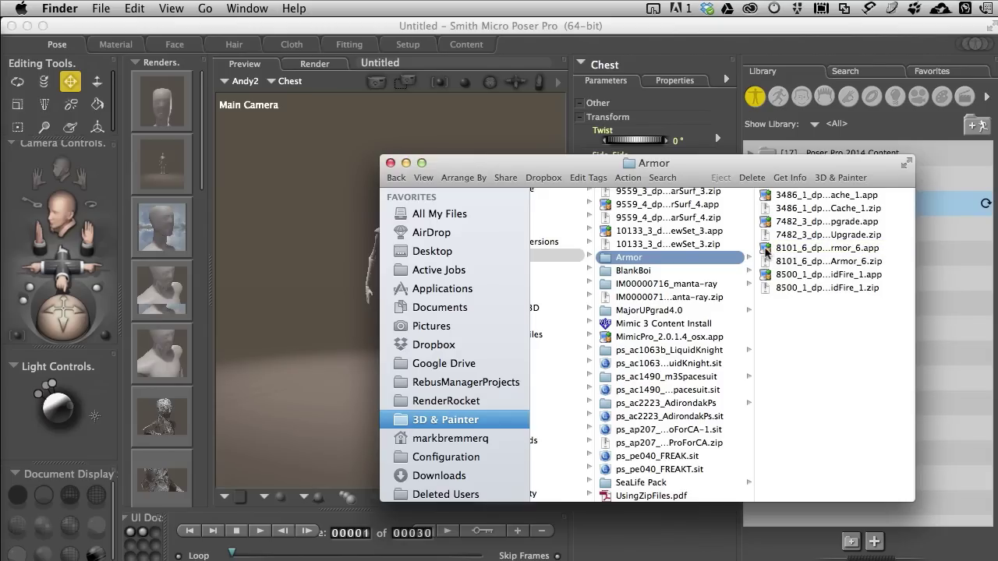
double_click(711, 166)
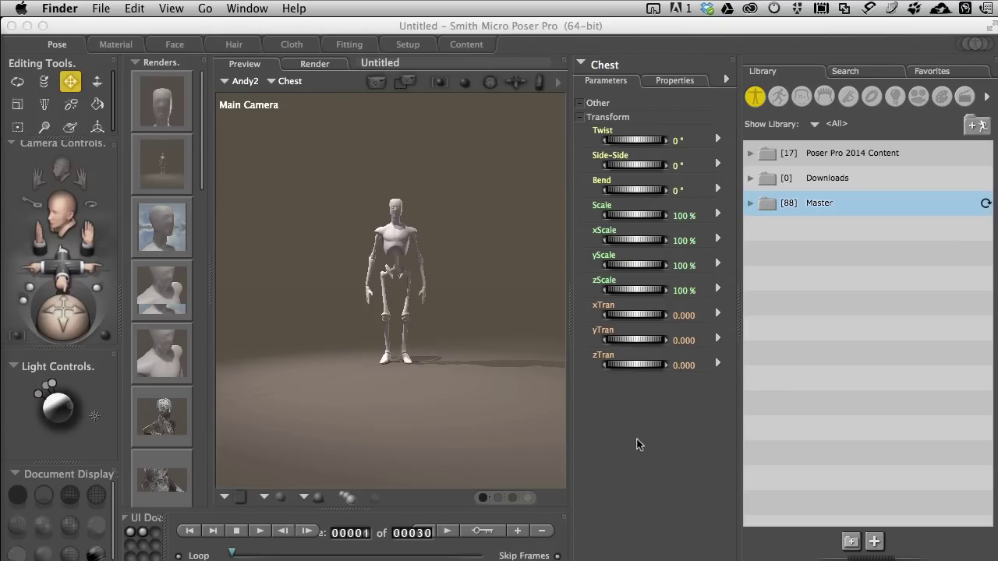
- Open the Content room to load the Content Paradise store page
left_click(466, 45)
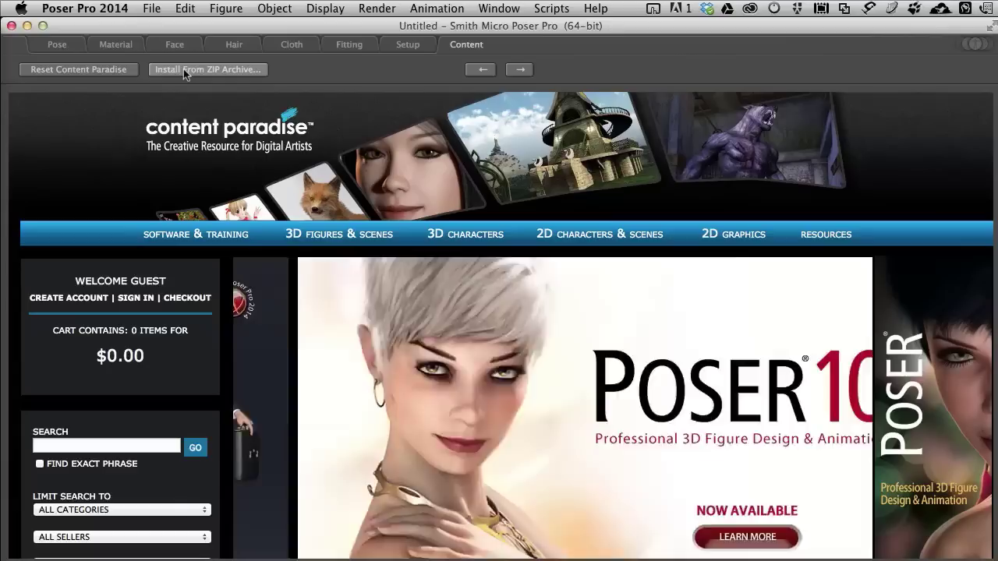
- Start Install From ZIP Archive and navigate to the Models Renderosity folder
left_click(185, 70)
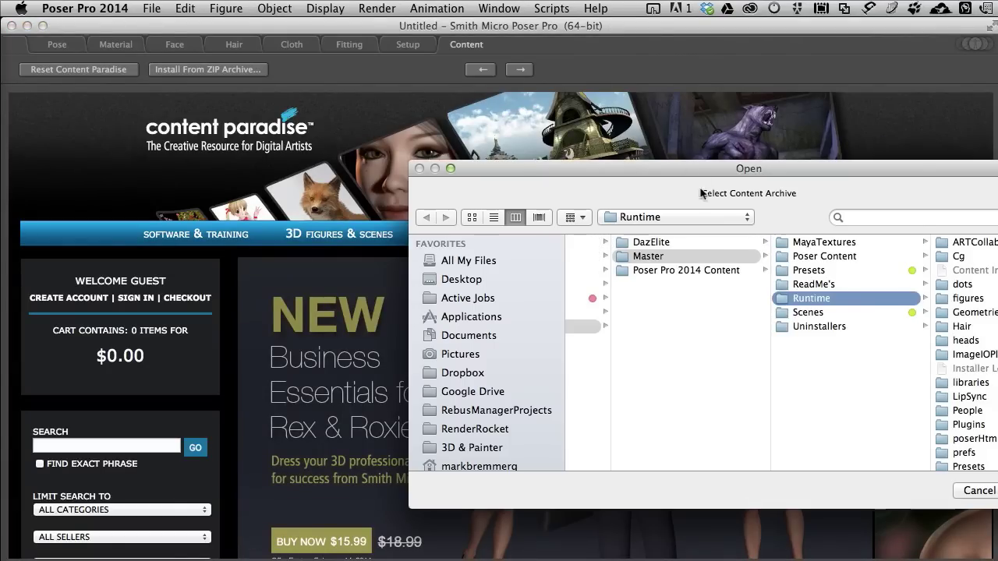
left_click_drag(688, 169, 377, 81)
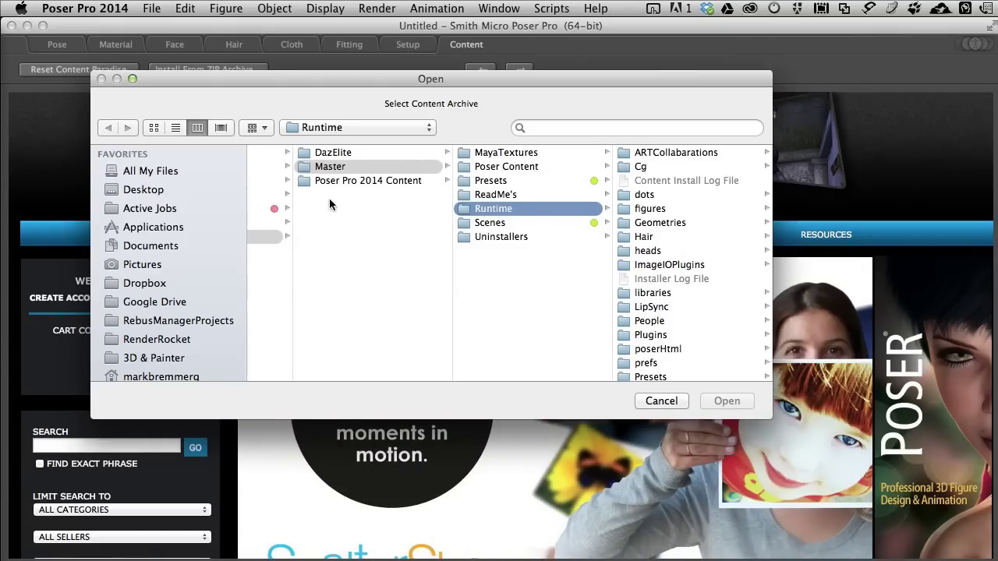
left_click(364, 131)
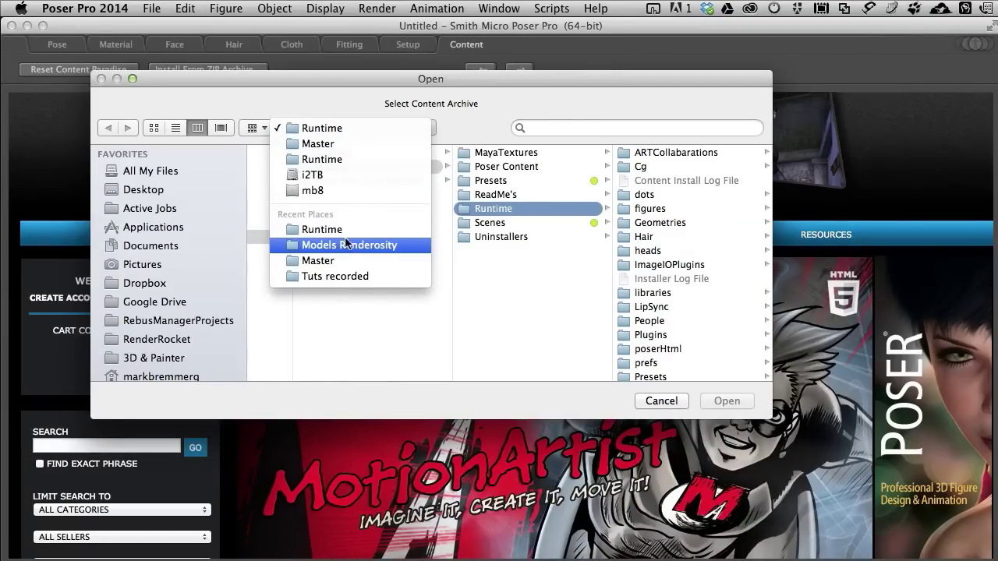
left_click(345, 247)
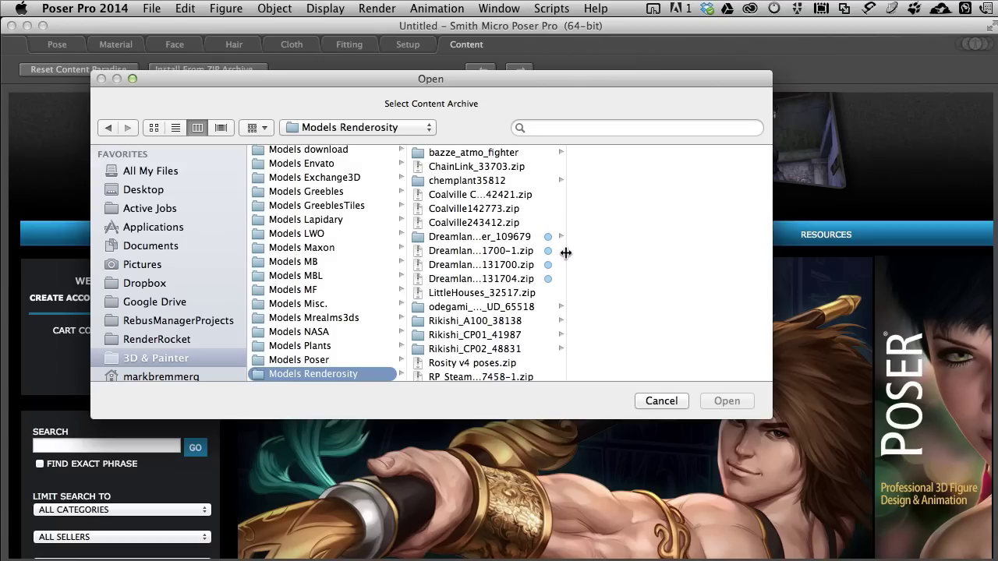
left_click_drag(567, 254, 663, 250)
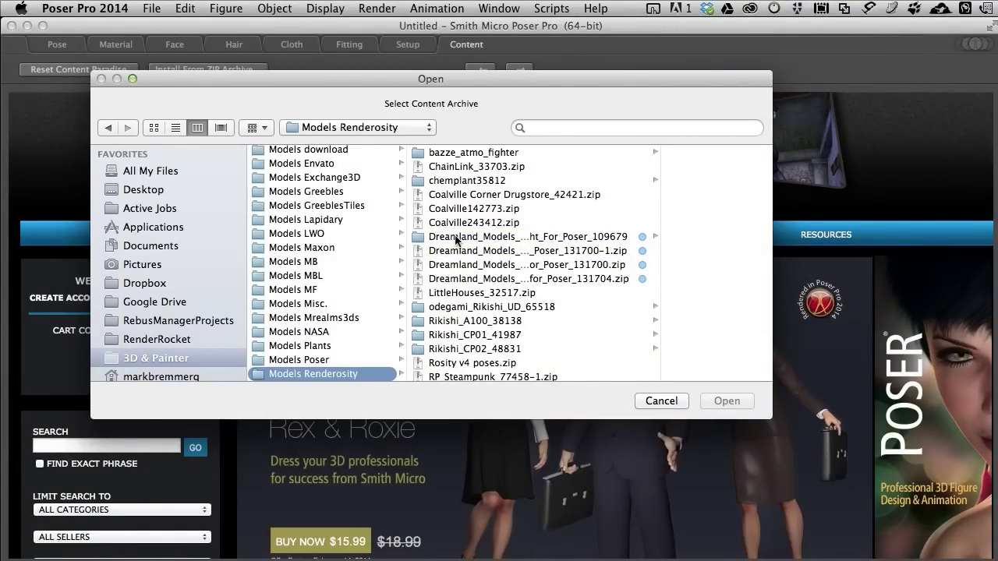
- Select the Dreamland City Block Eight ZIP (131700-1) in the Dreamland_Models folder and open it
left_click(457, 238)
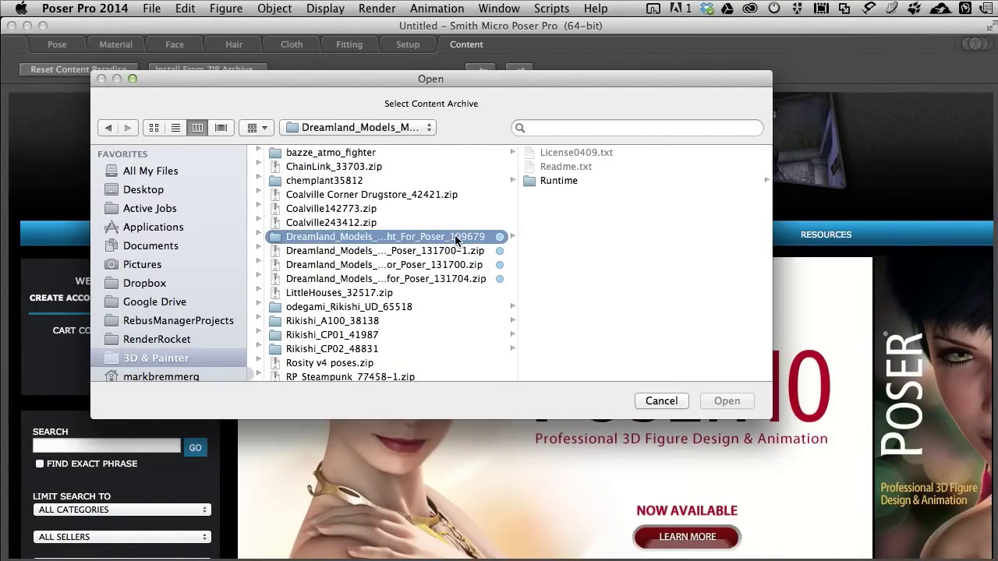
left_click(545, 183)
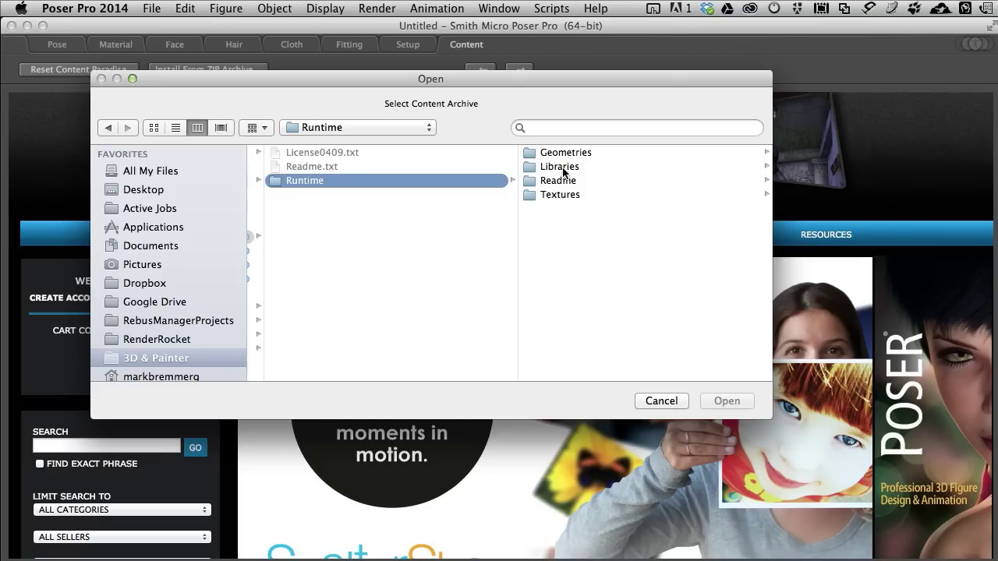
left_click(566, 153)
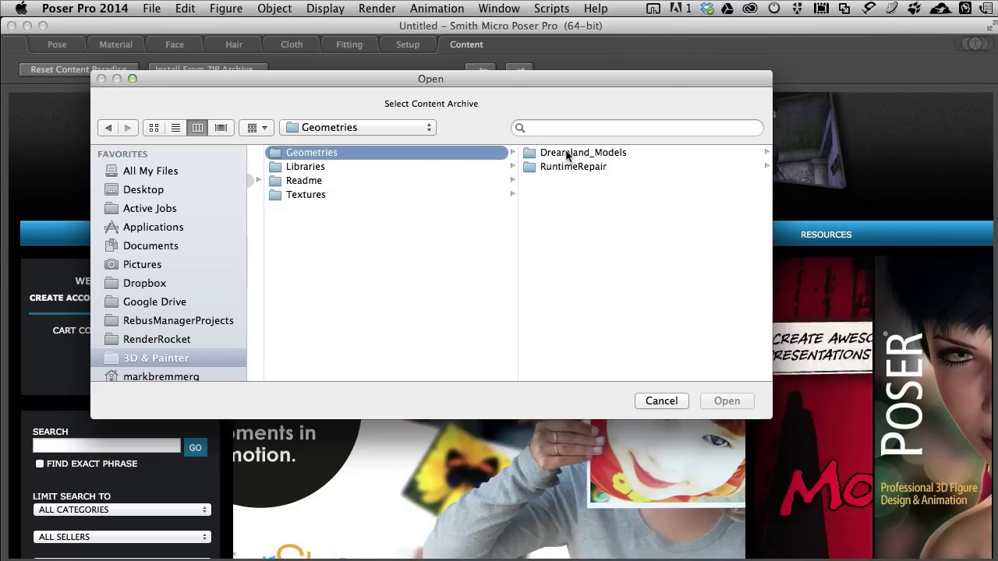
left_click(569, 153)
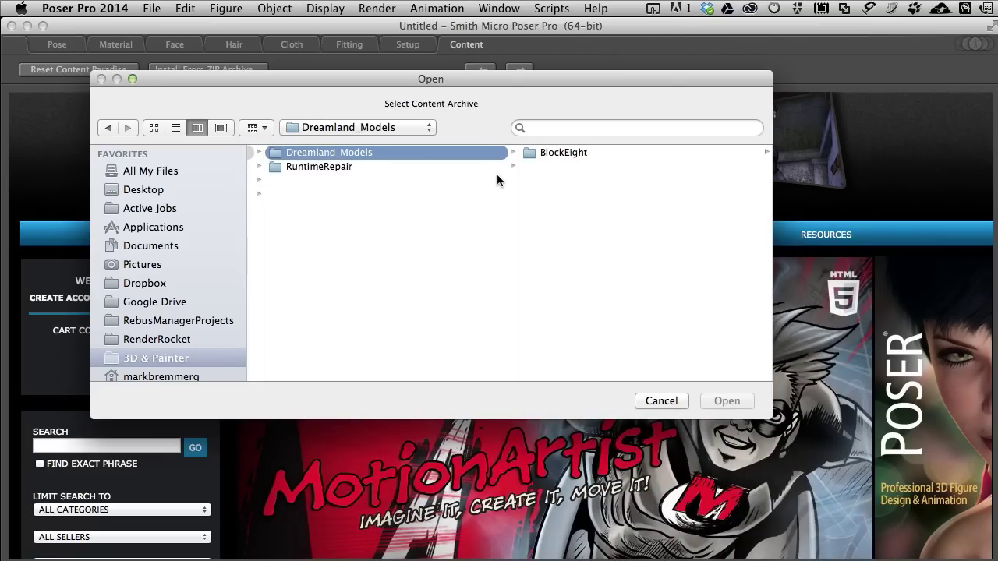
scroll(496, 174, "left", 3)
scroll(497, 174, "left", 10)
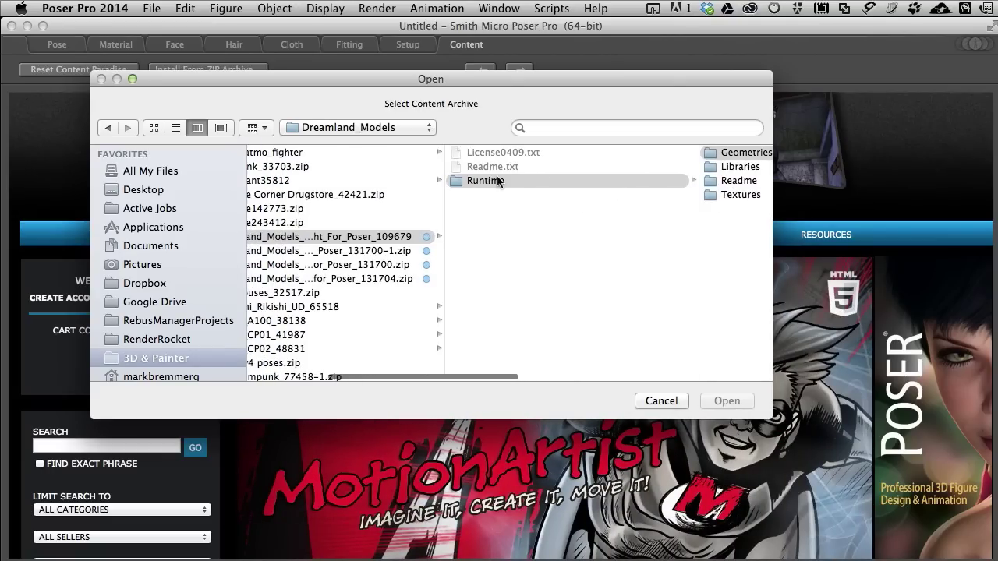
scroll(487, 204, "left", 5)
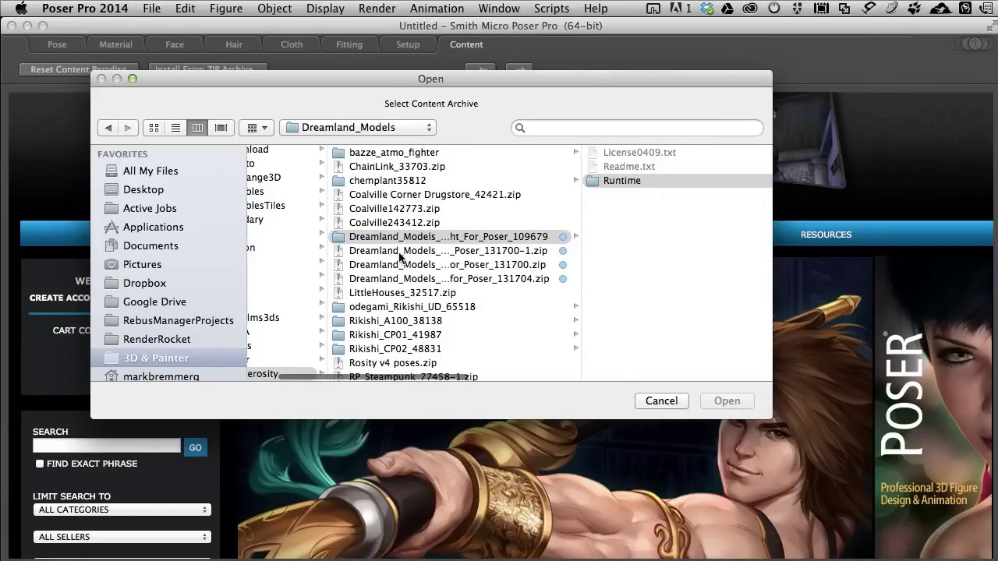
left_click(393, 253)
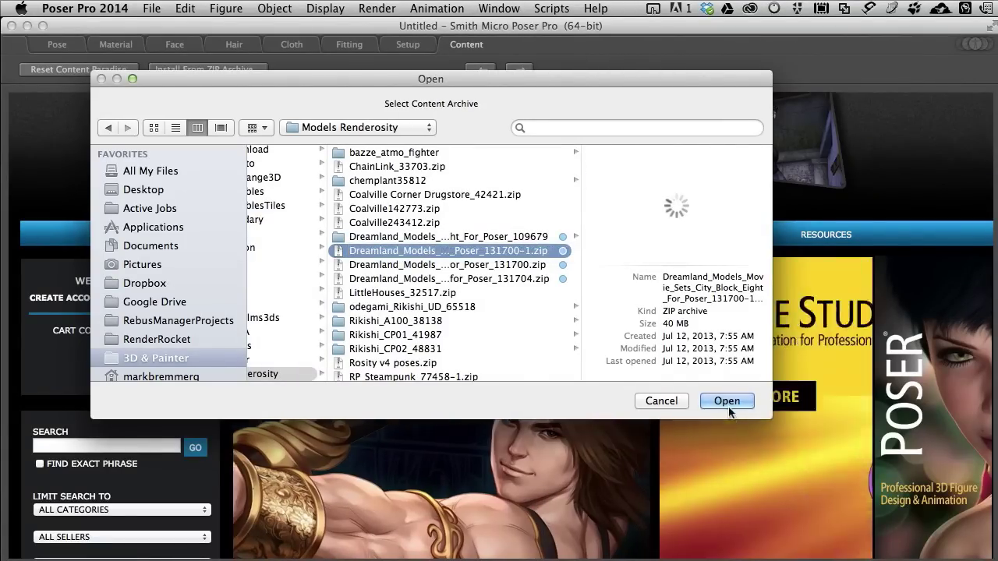
left_click(727, 400)
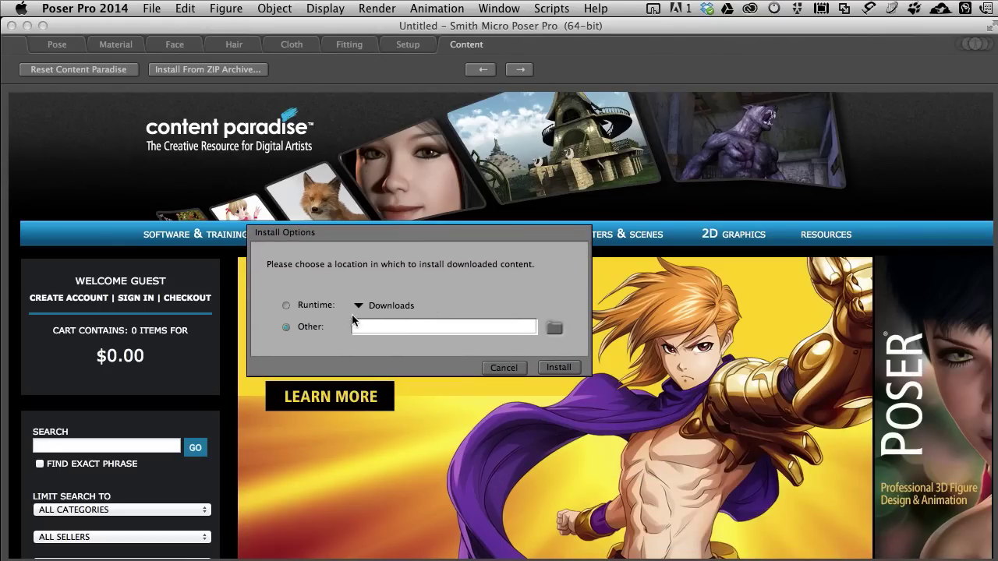
- Set a custom install location pointing to the Master Runtime folder
left_click(286, 306)
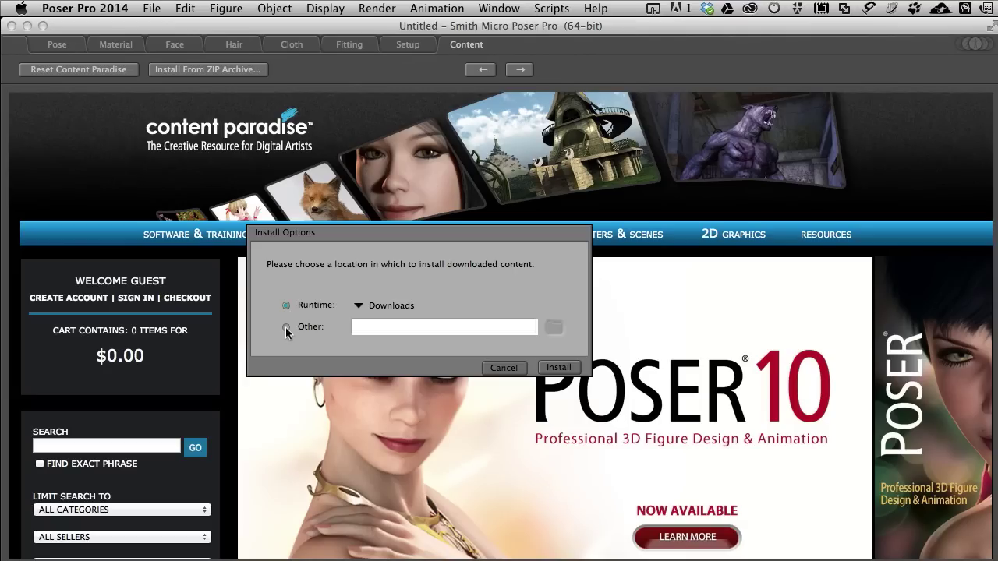
left_click(286, 327)
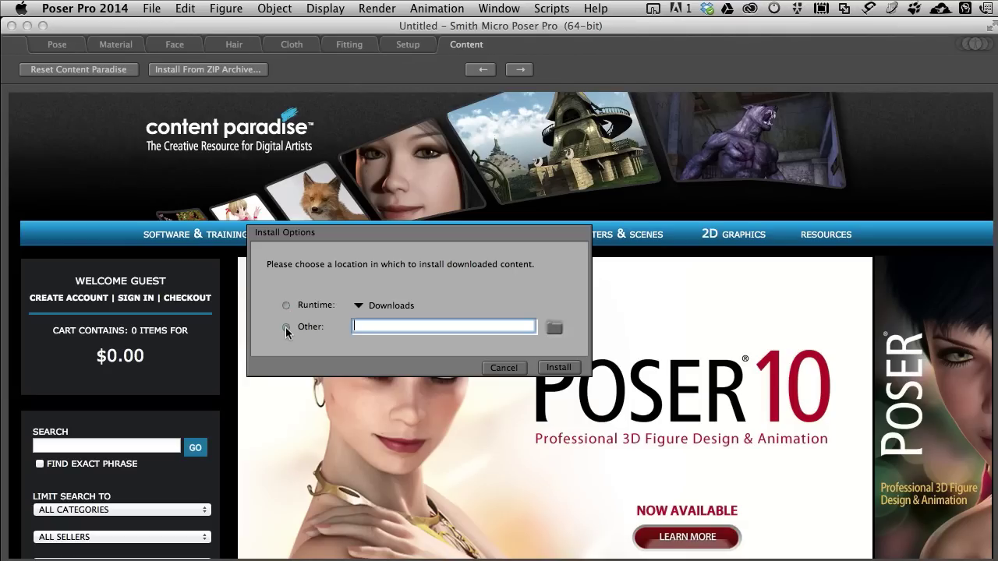
left_click(554, 328)
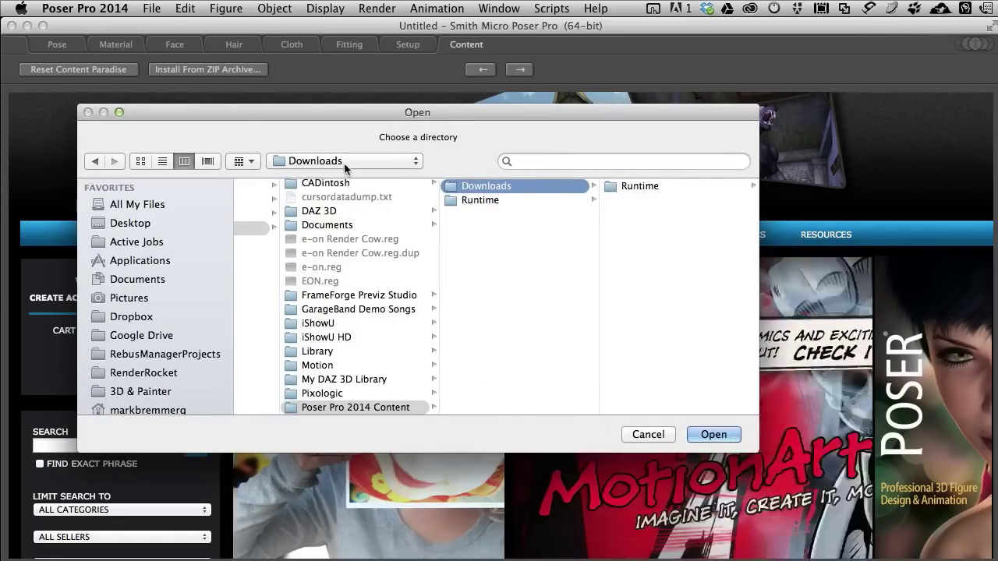
left_click(344, 161)
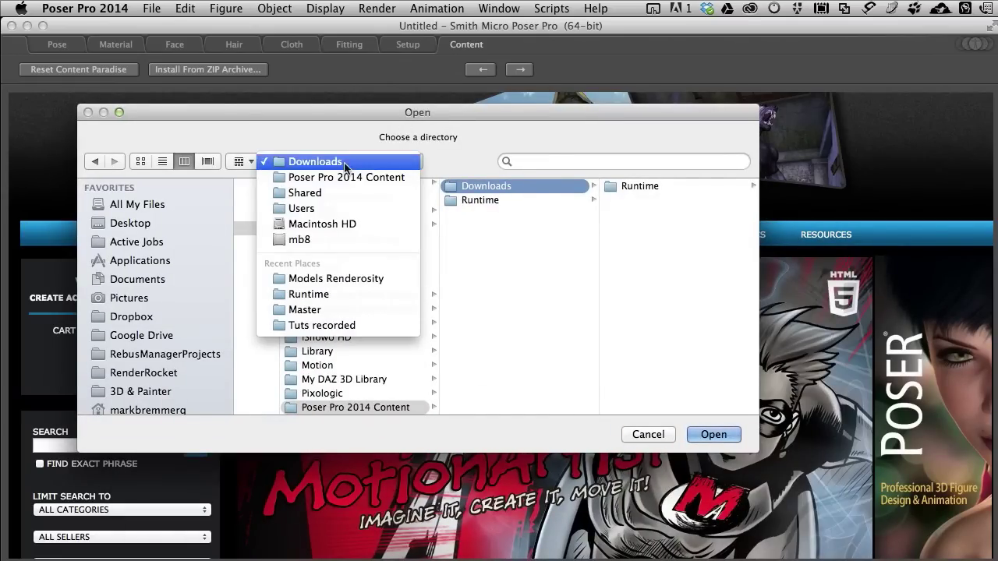
left_click(346, 301)
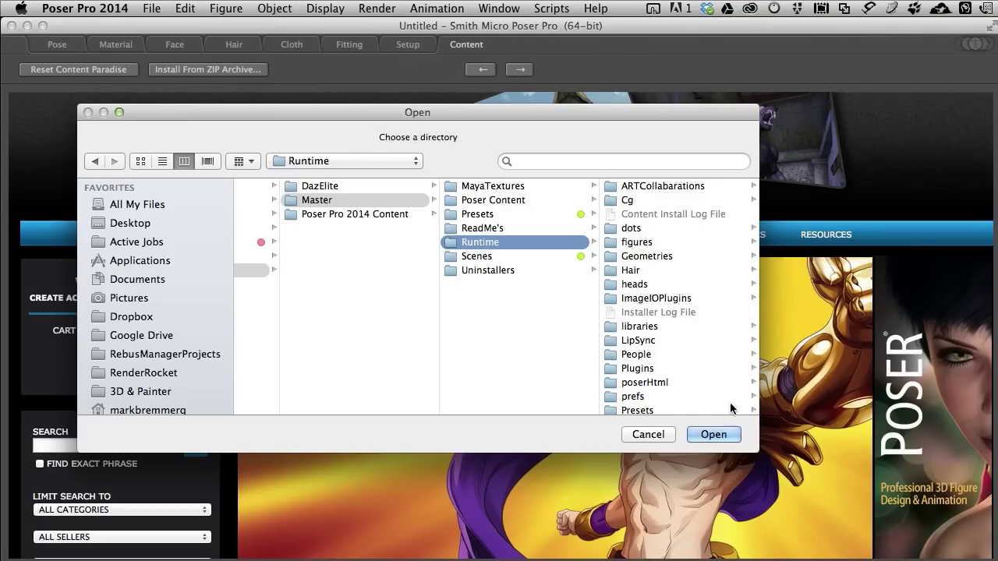
left_click(711, 436)
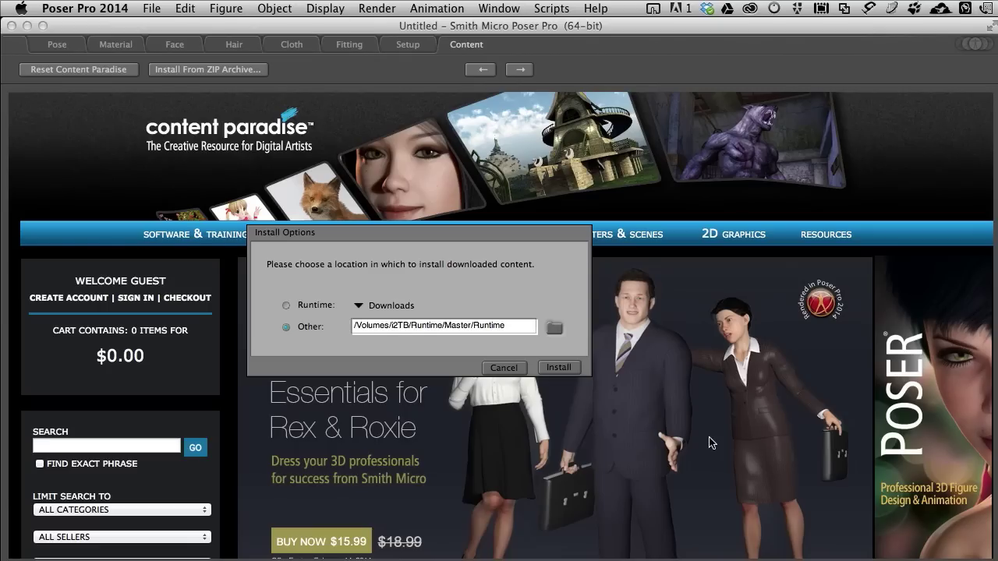
- Install the archive, dismiss the 'File operations done!' notice, and return to the Pose room
left_click(555, 368)
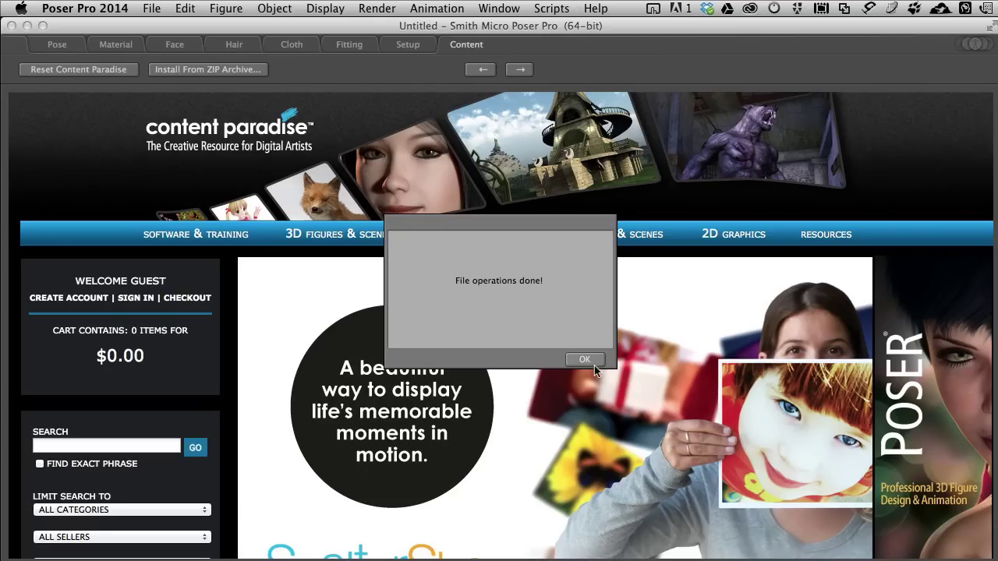
left_click(587, 360)
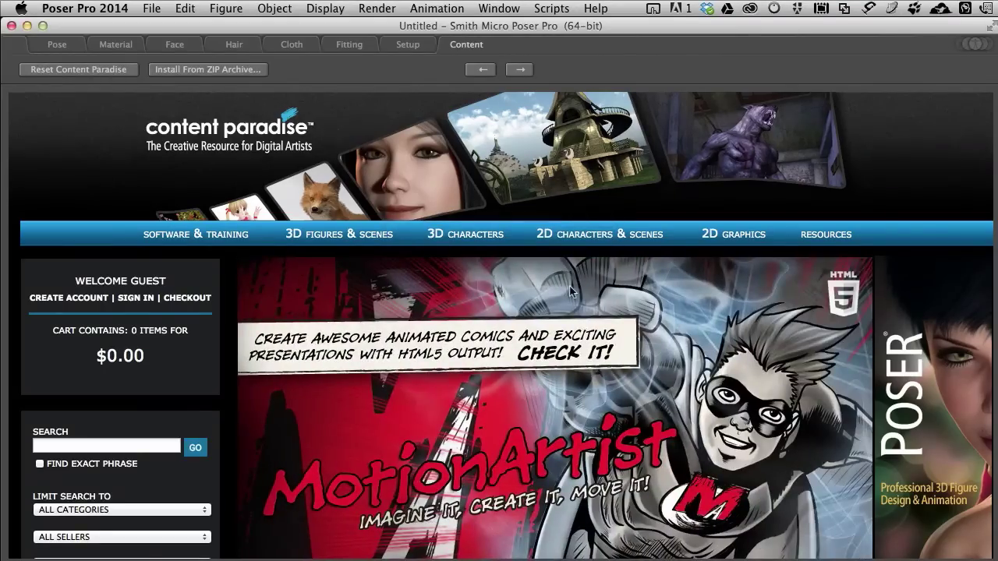
left_click(67, 46)
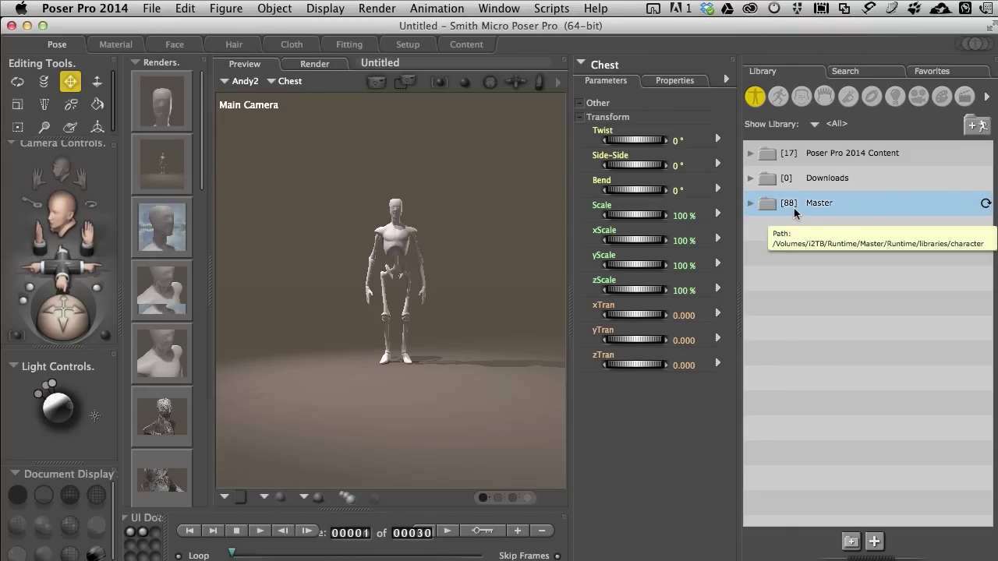
- Expand Master in Poser's Library panel to list its runtime content folders
left_click(751, 205)
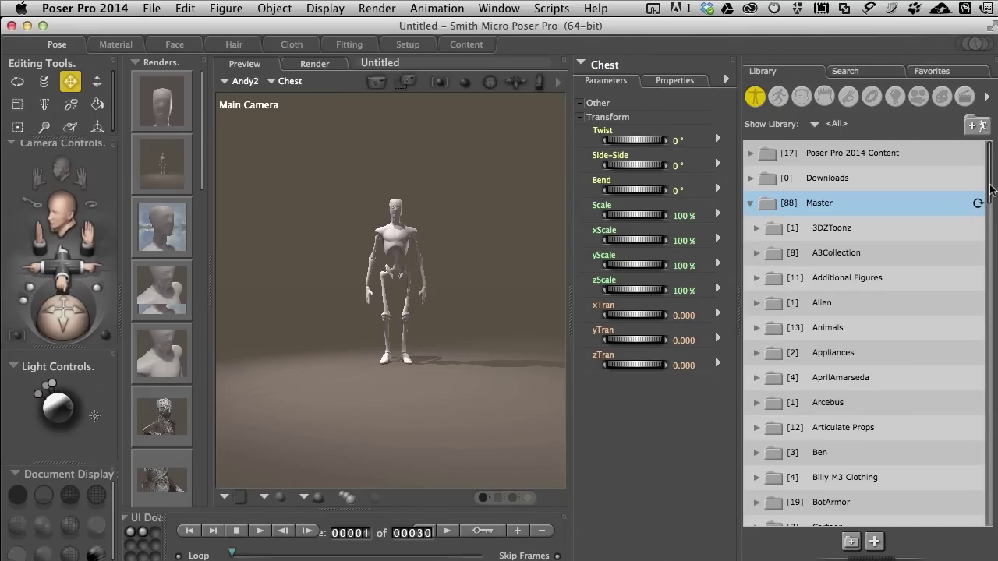
mouse_move(993, 191)
left_mouse_down()
mouse_move(988, 304)
mouse_move(981, 183)
left_mouse_up()
- In Finder, open Runtime > dreamland 109679 > runtime > geometries > dreamland_models > blockeight
key("super+Tab")
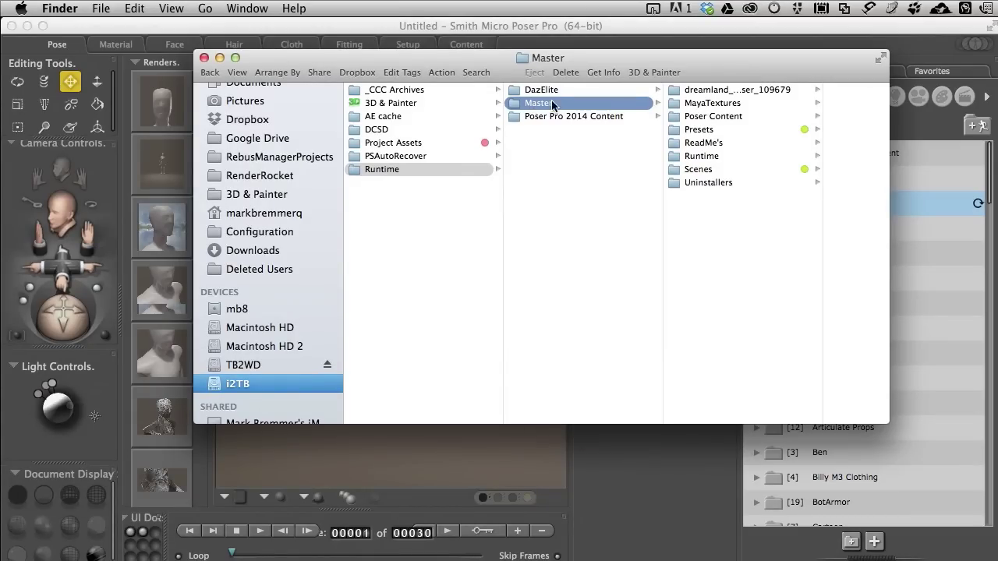
left_click(700, 157)
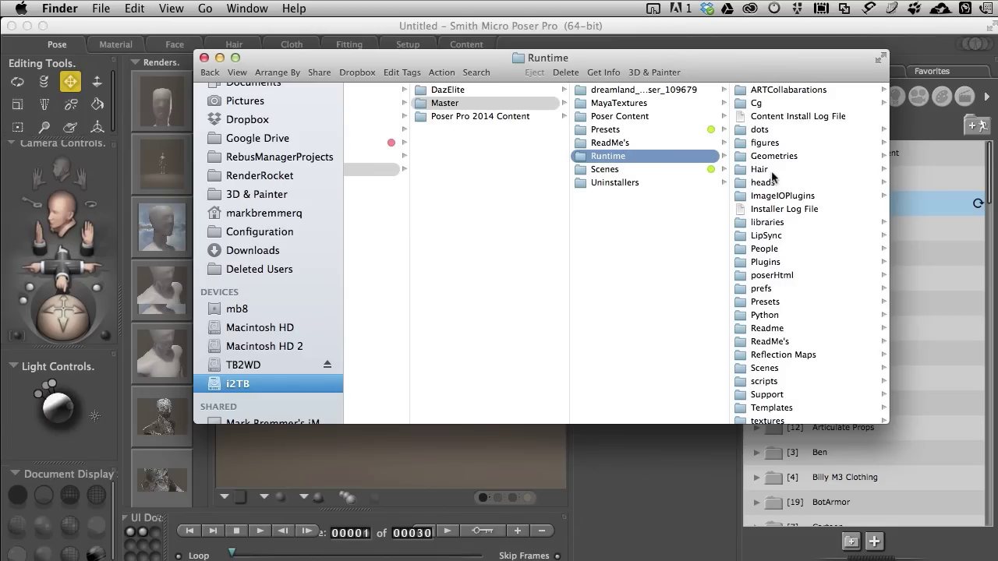
left_click(605, 91)
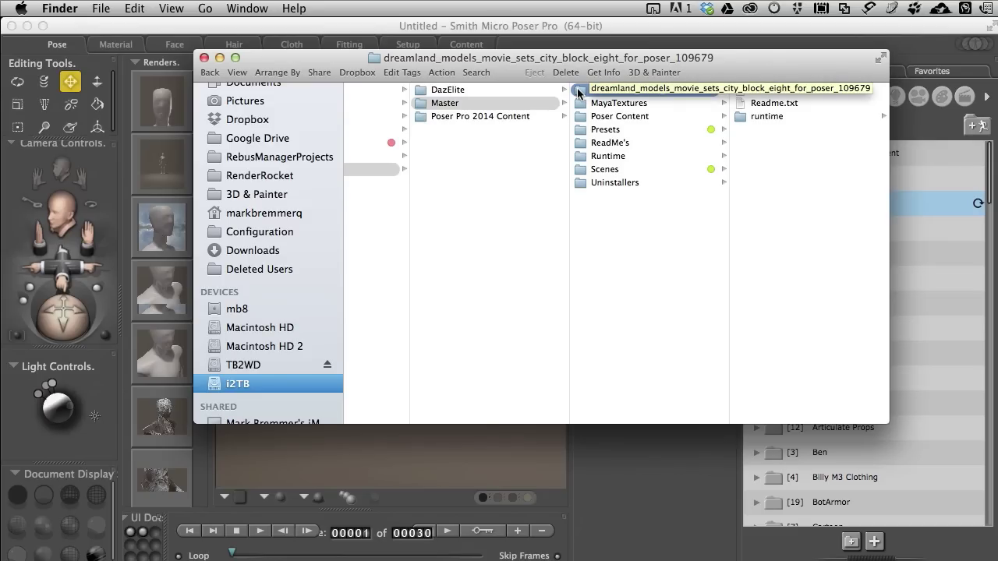
left_click(754, 119)
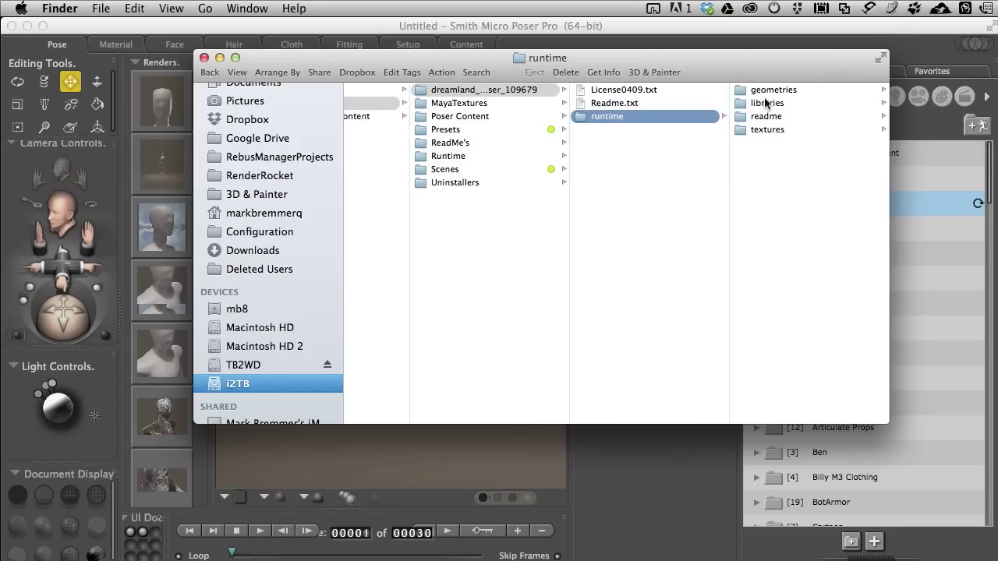
left_click(768, 92)
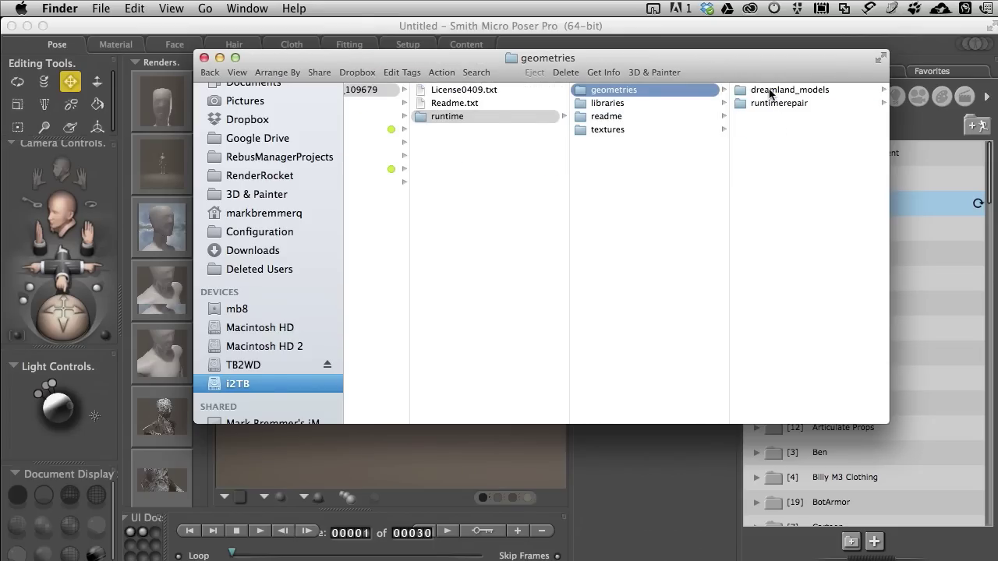
left_click(770, 91)
left_click(771, 93)
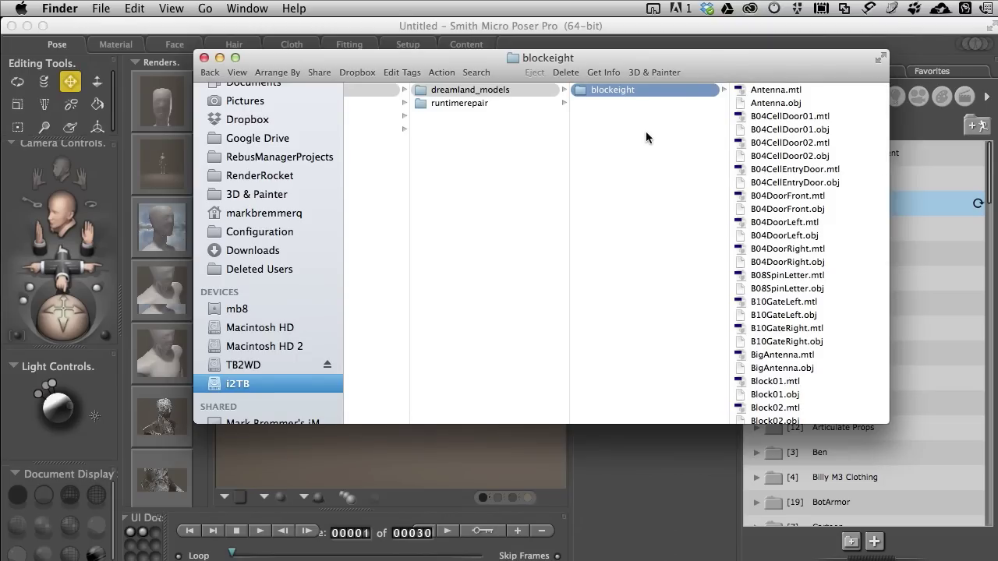
- Scroll the blockeight window and move it left to uncover Poser's library
scroll(644, 131, "left", 8)
scroll(638, 127, "left", 2)
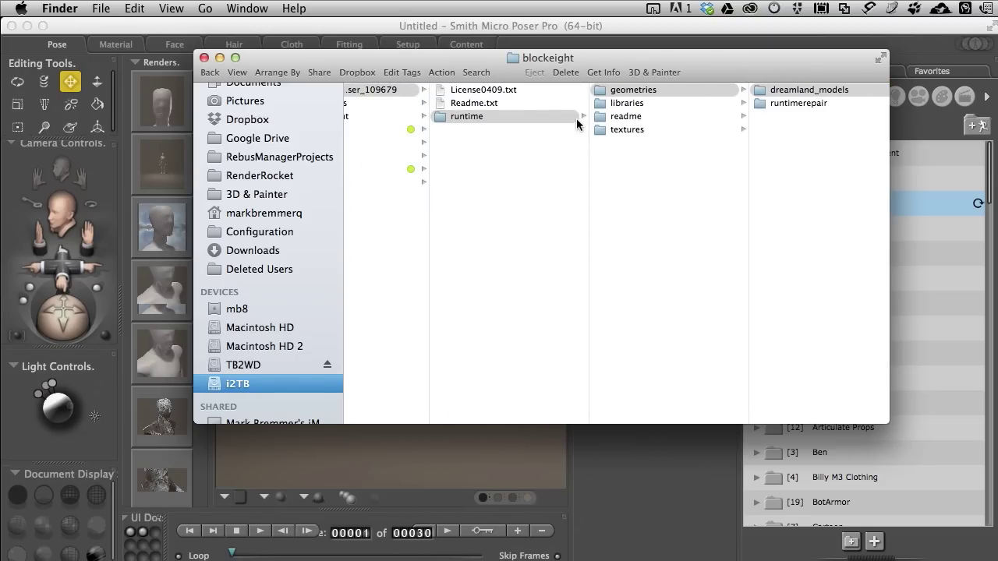
scroll(558, 147, "left", 6)
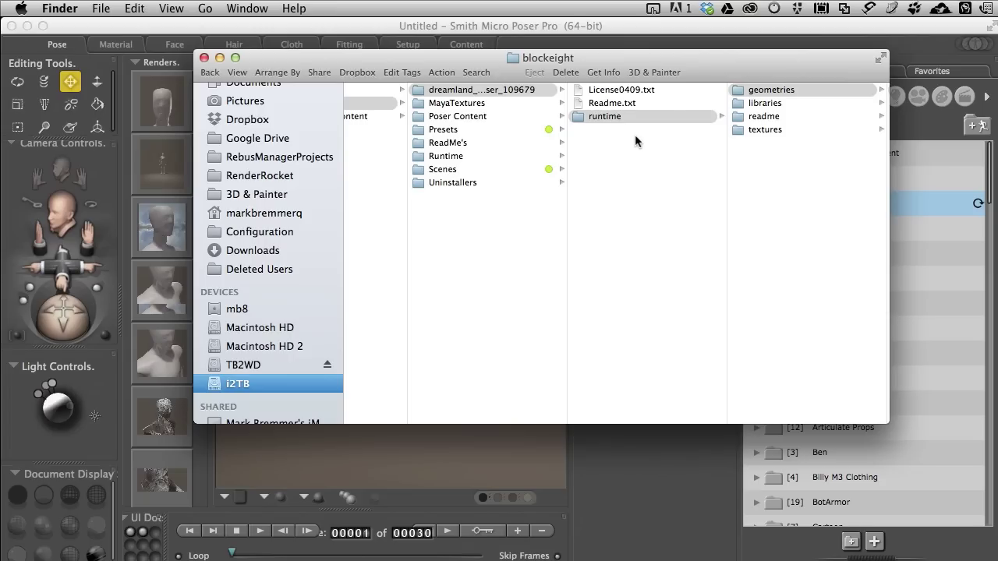
left_click_drag(737, 66, 606, 61)
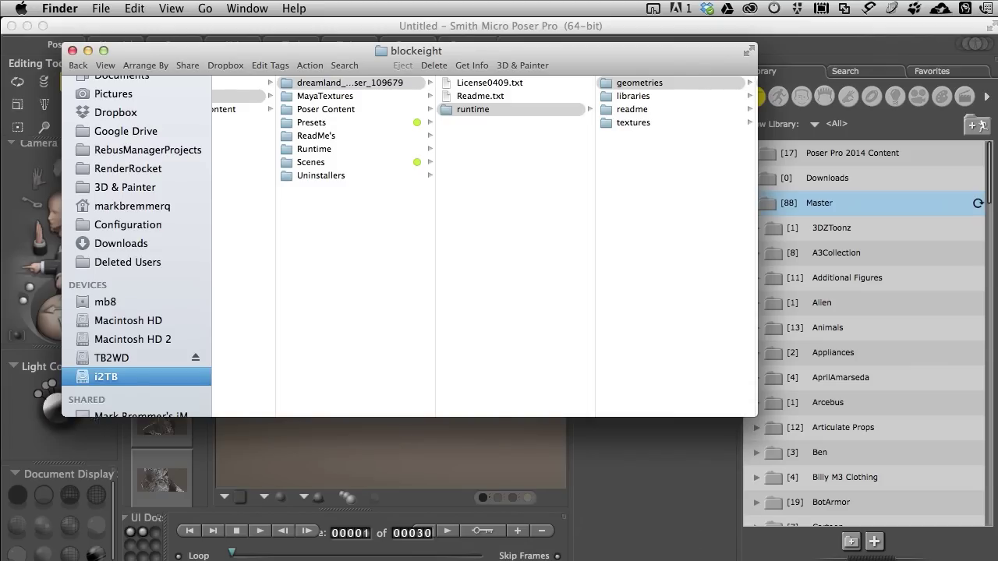
- In a second Finder window, open i2TB > Runtime > Master > Runtime
left_click(595, 546)
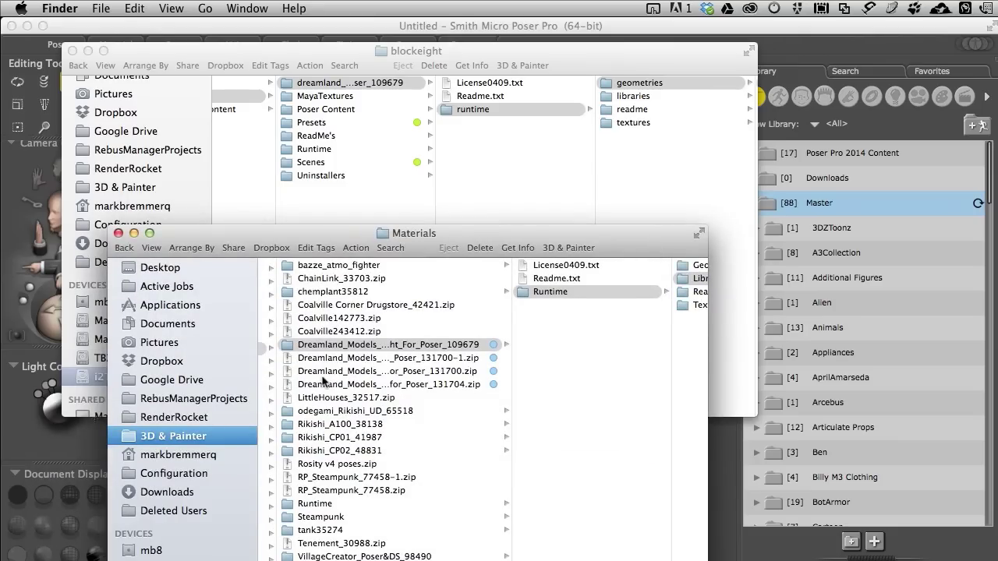
scroll(175, 491, "down", 5)
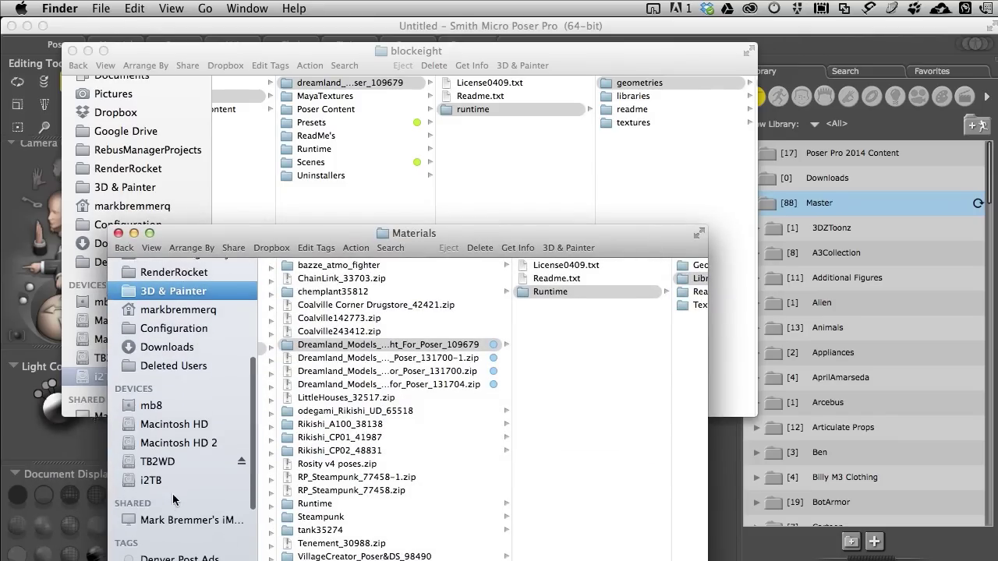
left_click(155, 471)
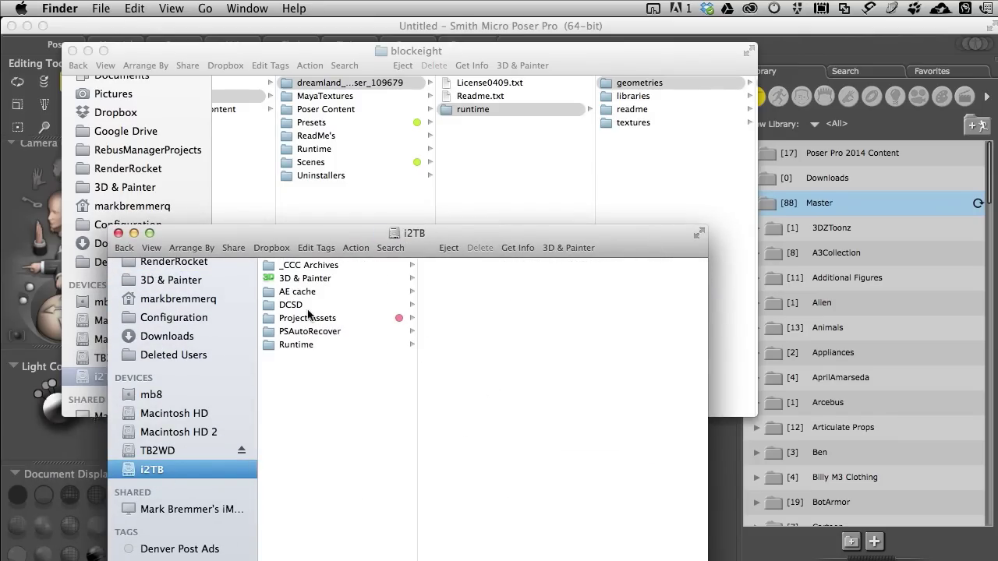
left_click(299, 344)
left_click(451, 279)
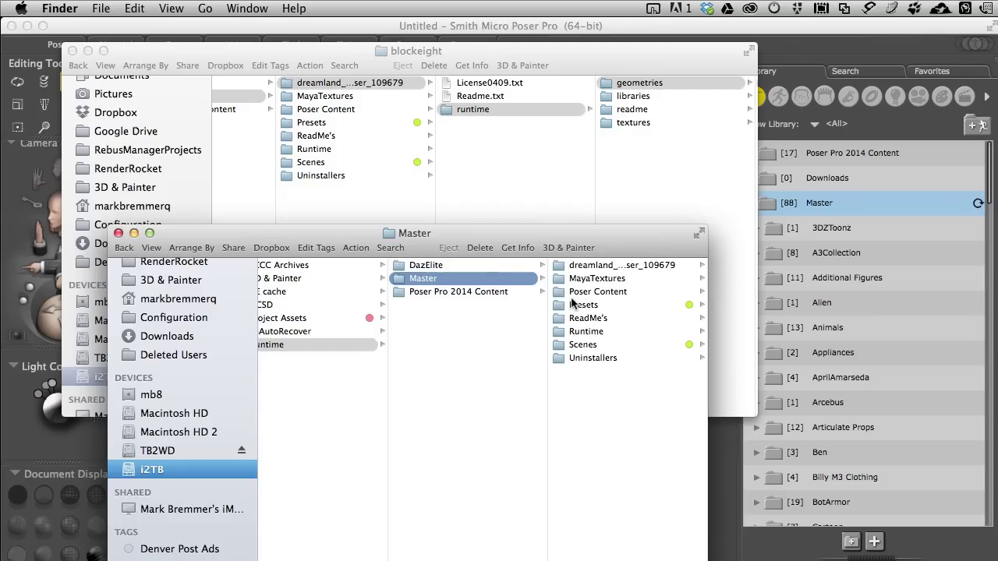
left_click(585, 331)
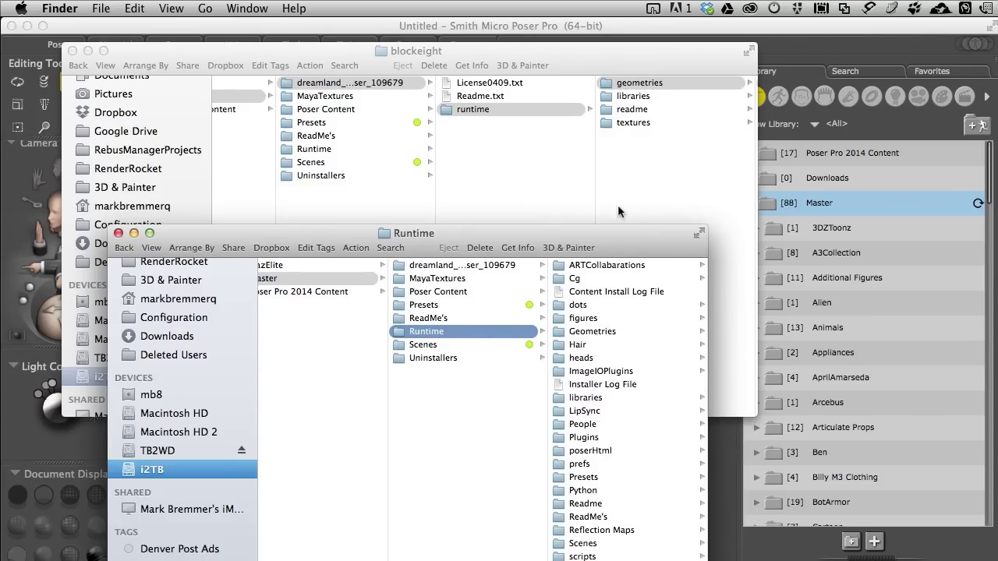
- Arrange the shrunken package window left and the Master Runtime window upper right
left_click_drag(634, 254, 837, 171)
left_click_drag(702, 62, 646, 68)
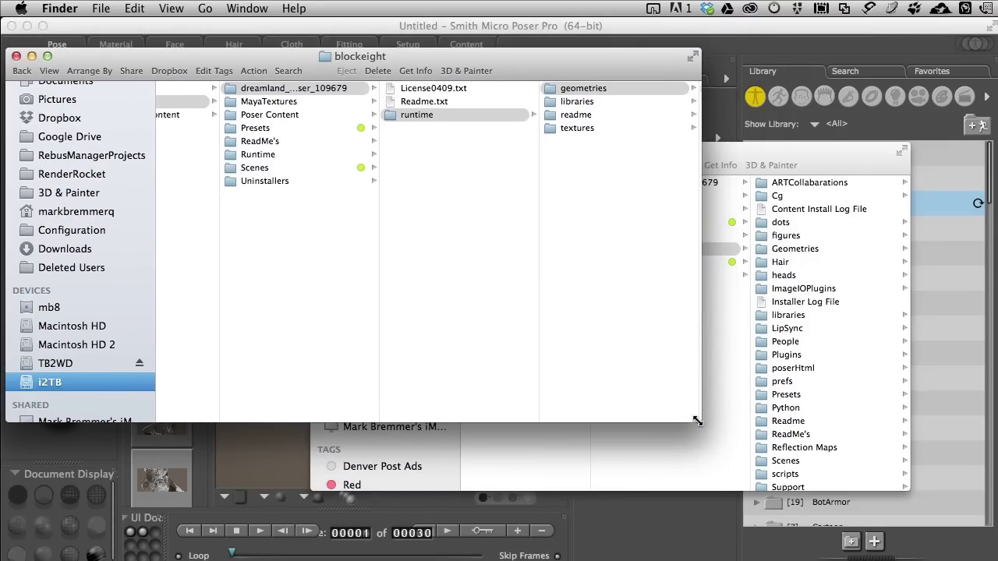
left_click_drag(697, 421, 444, 397)
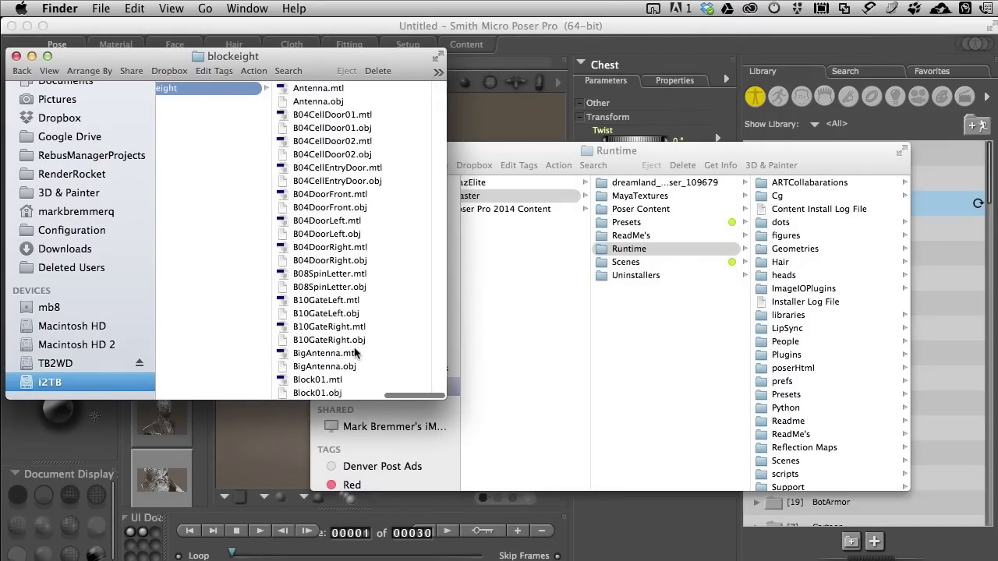
scroll(353, 352, "left", 5)
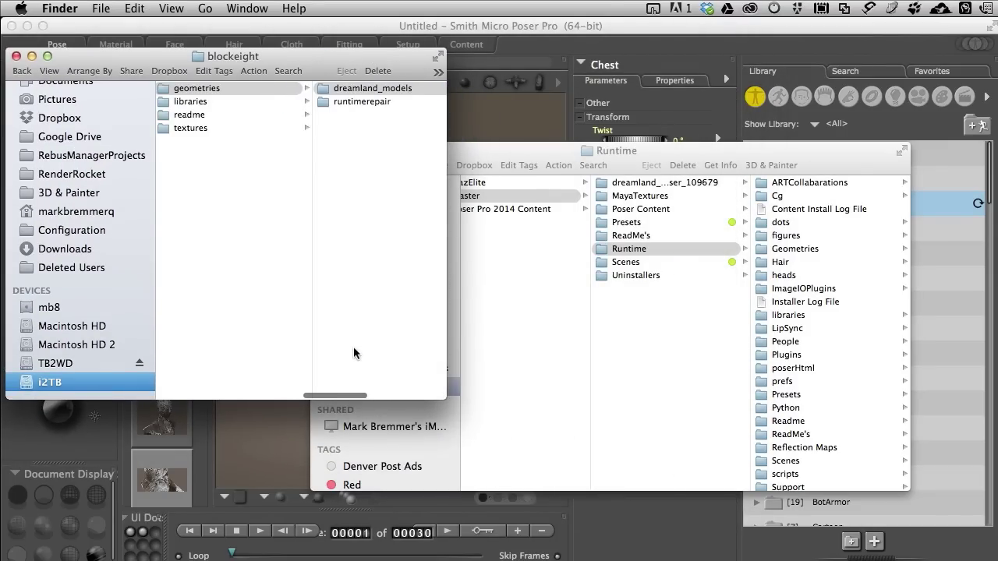
left_click_drag(832, 162, 930, 75)
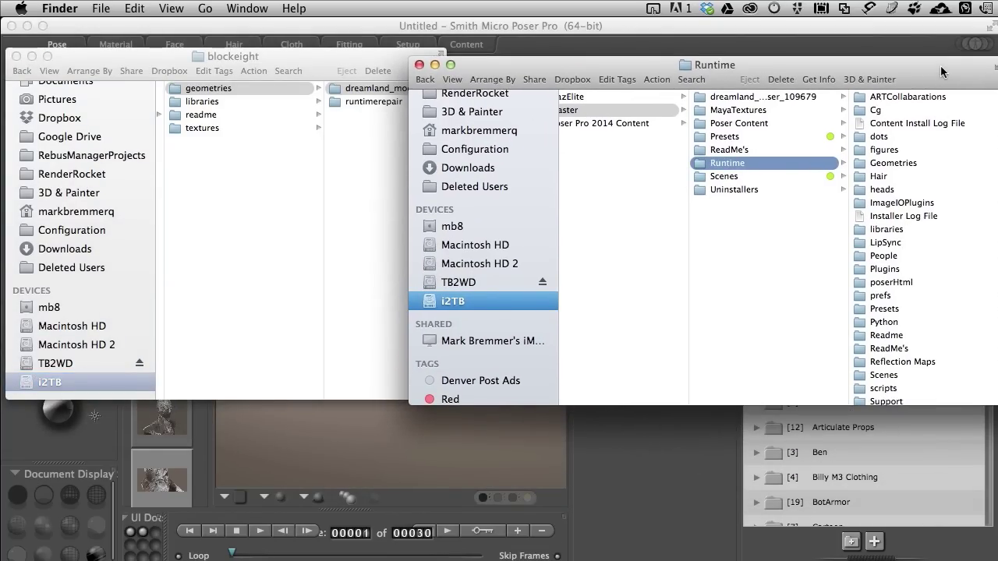
left_click_drag(941, 72, 923, 63)
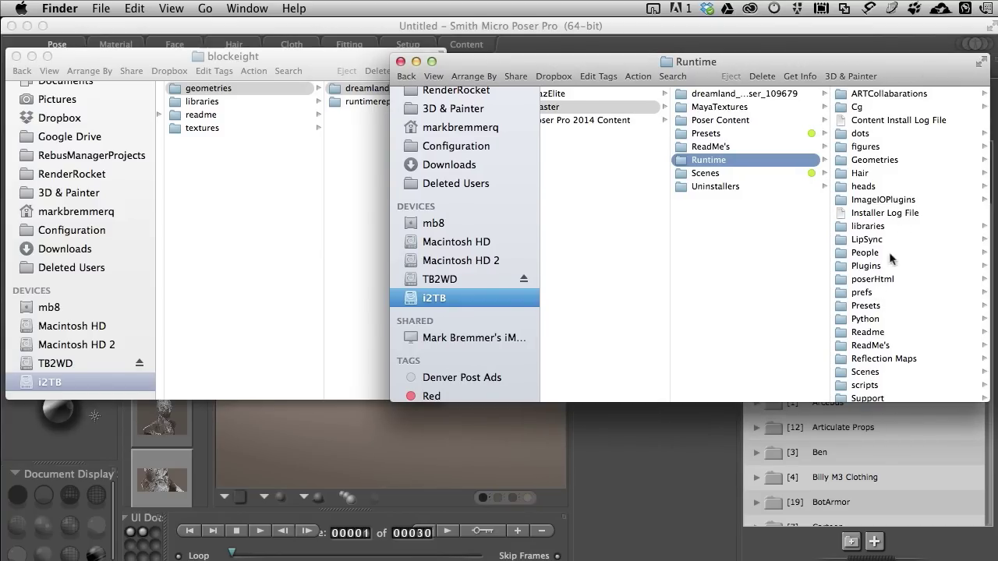
- Open the Master runtime's Geometries folder and scroll through its contents
left_click(889, 162)
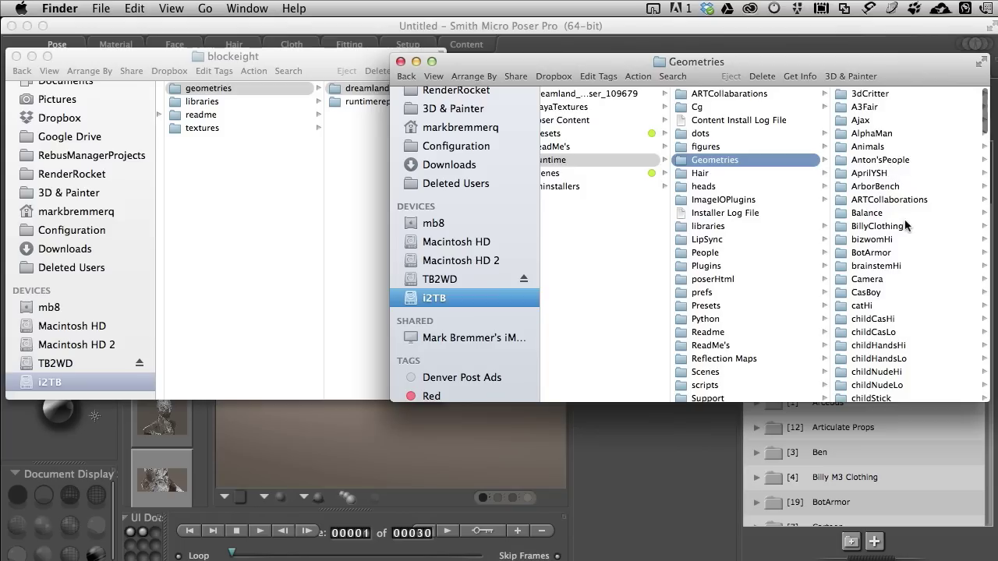
scroll(905, 221, "down", 10)
scroll(907, 231, "down", 3)
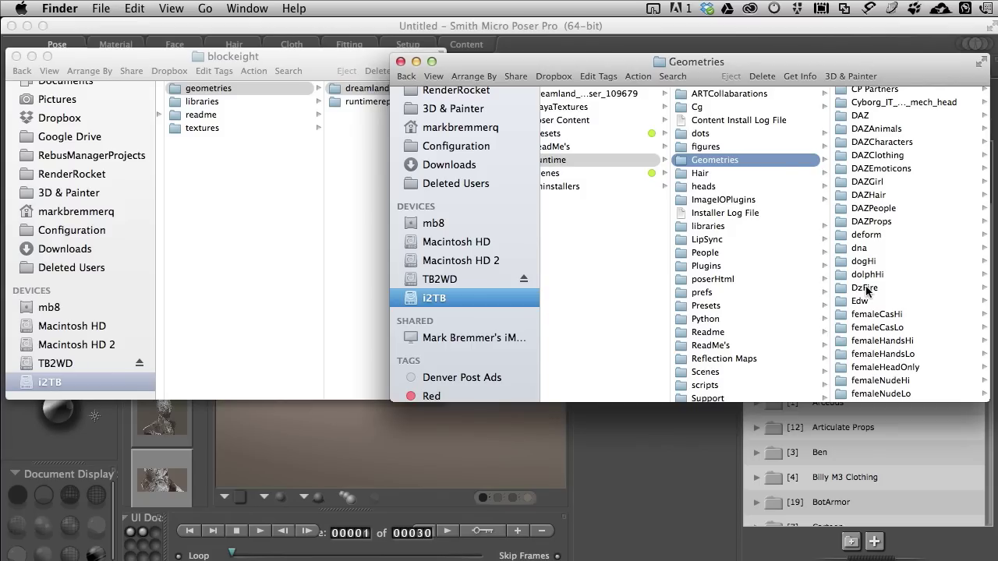
- Move dreamland_models and runtimerepair into Geometries, then return to Poser
left_click(353, 125)
left_click_drag(353, 125, 733, 156)
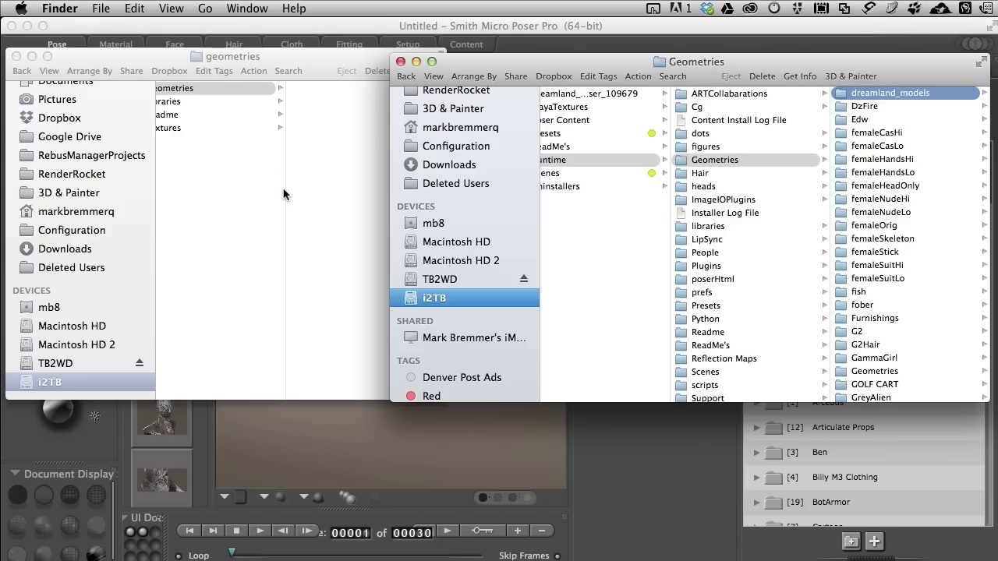
left_click(702, 480)
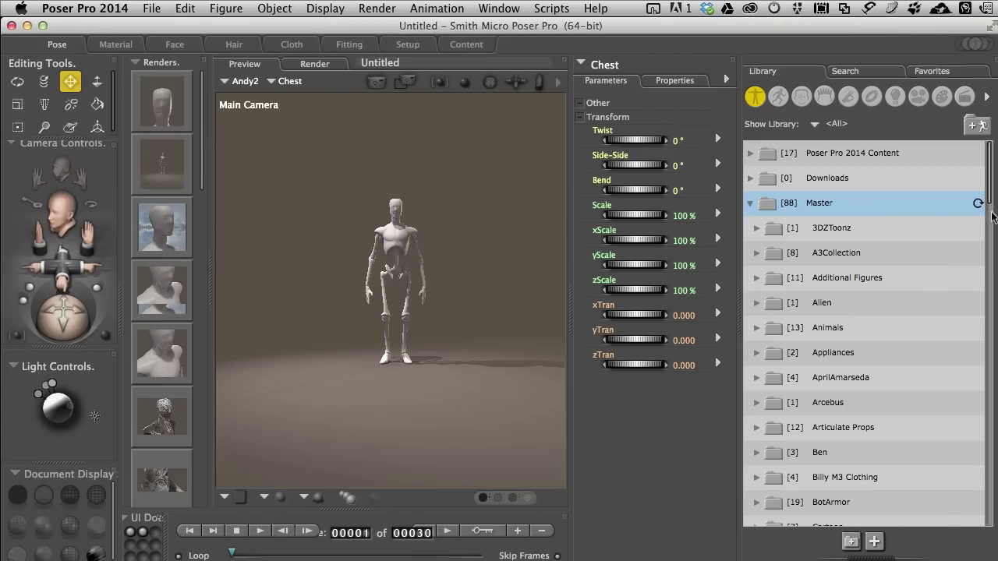